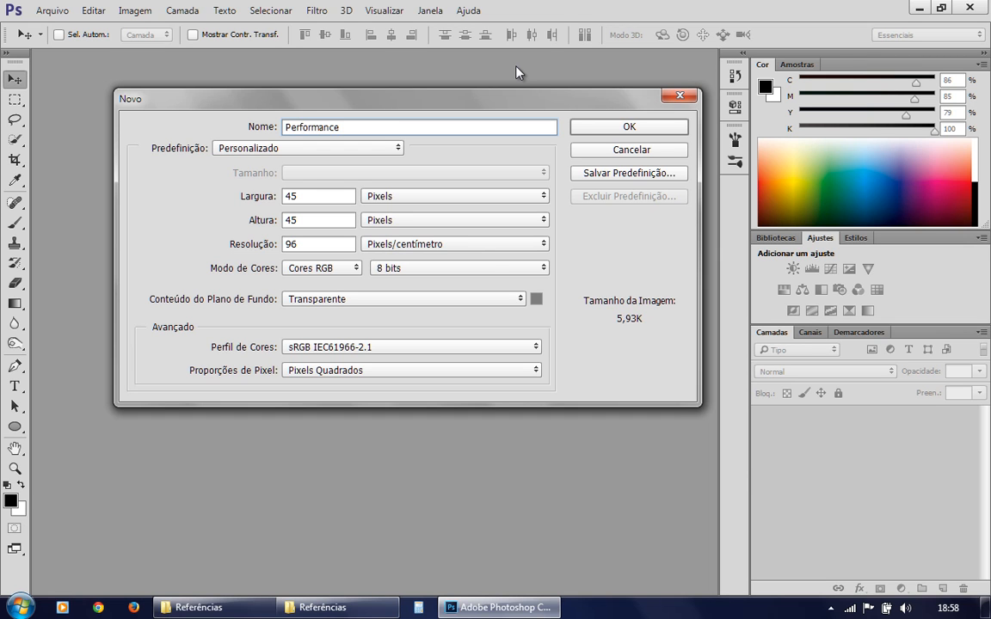
Step: Complete the new document's name as "Performance wireframe"
type("wireframe")
Step: Switch to Chrome and search Google Images for "website wireframe"
left_click(133, 608)
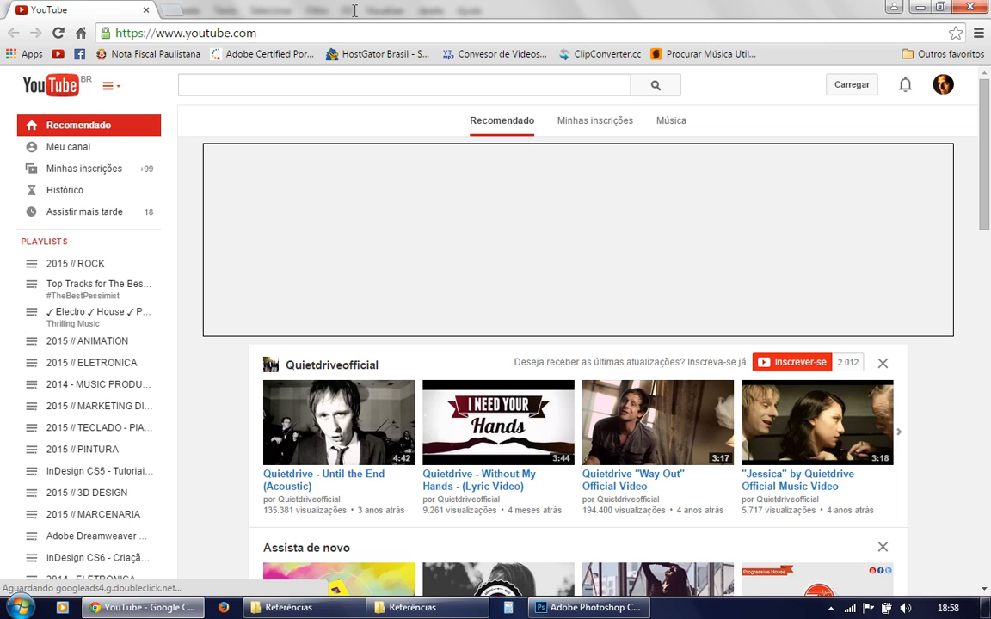
left_click(299, 35)
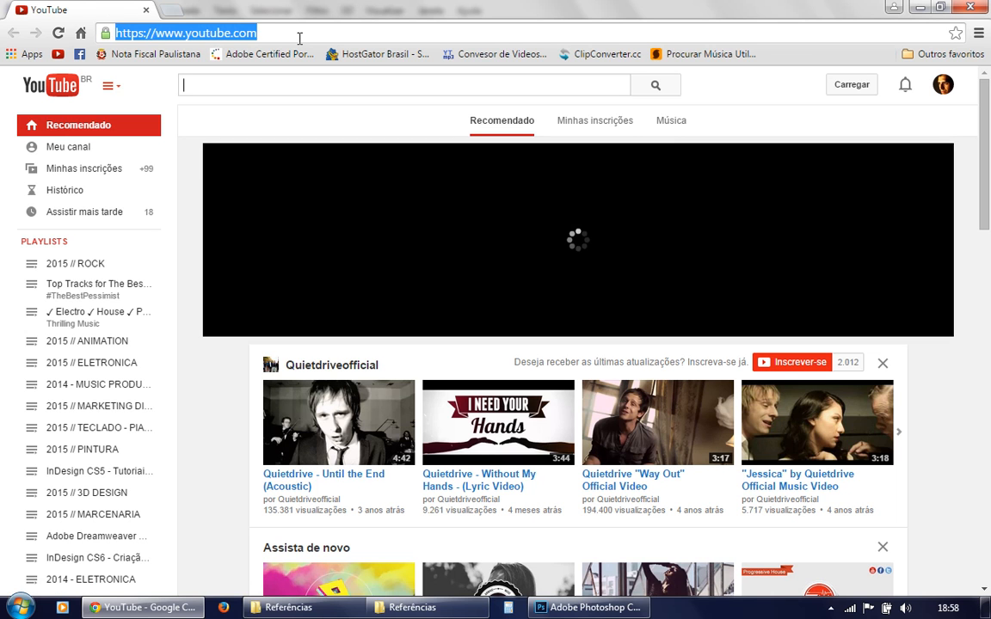
type("website wi")
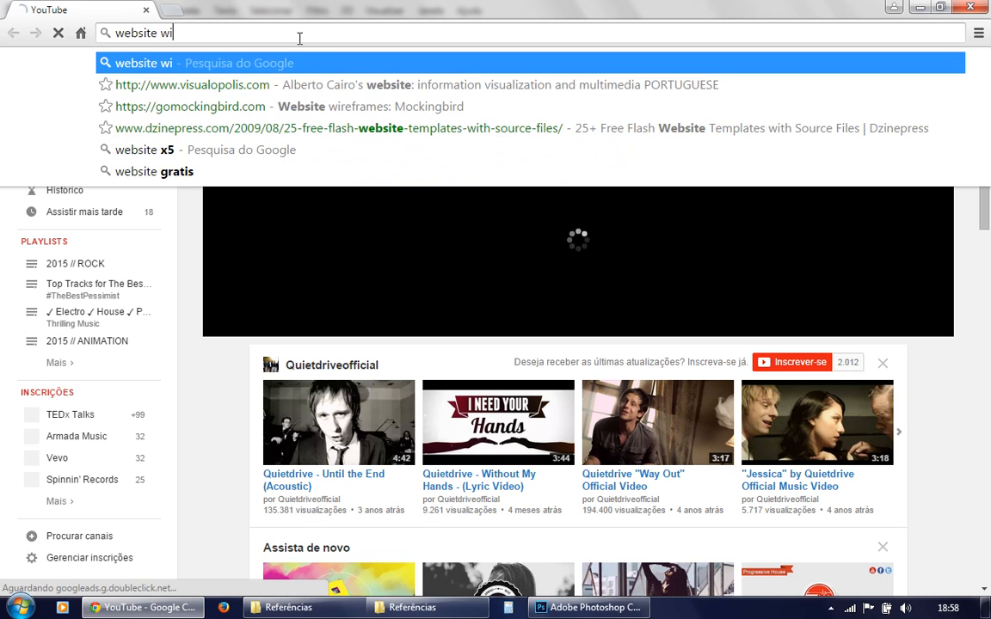
type("reframe")
key("Return")
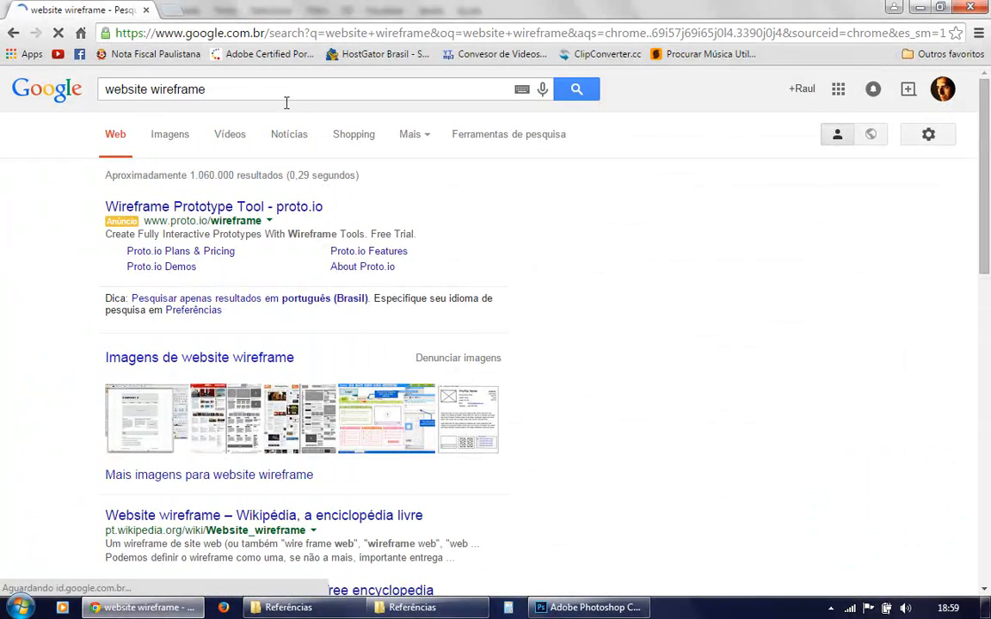
left_click(175, 135)
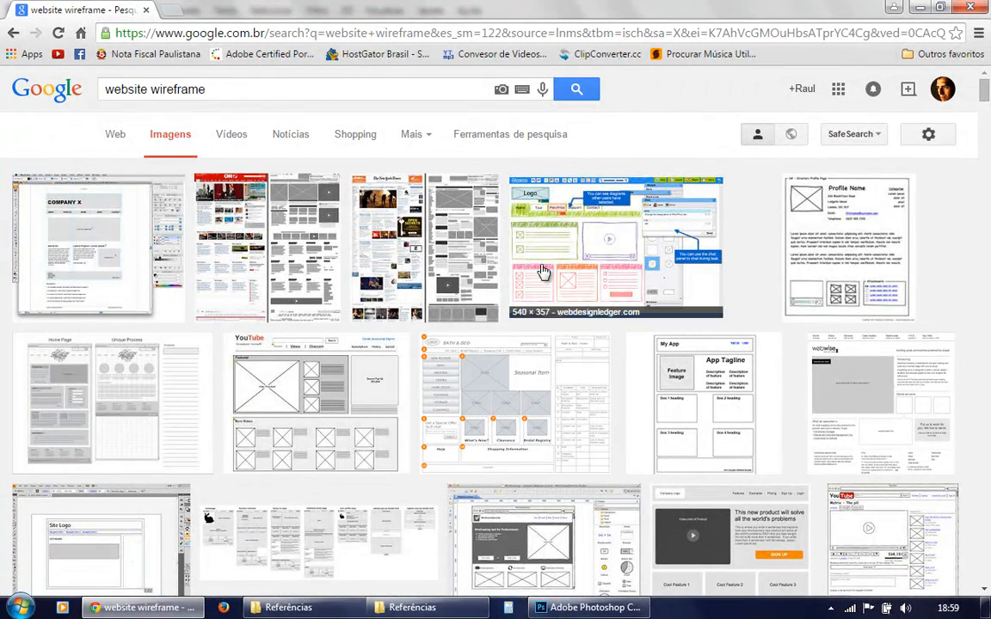
Step: Browse the website wireframe image results, previewing the Coastal Capital sketch, another hand-drawn page and a digital layout with image placeholders
scroll(542, 272, "down", 3)
scroll(430, 258, "down", 1)
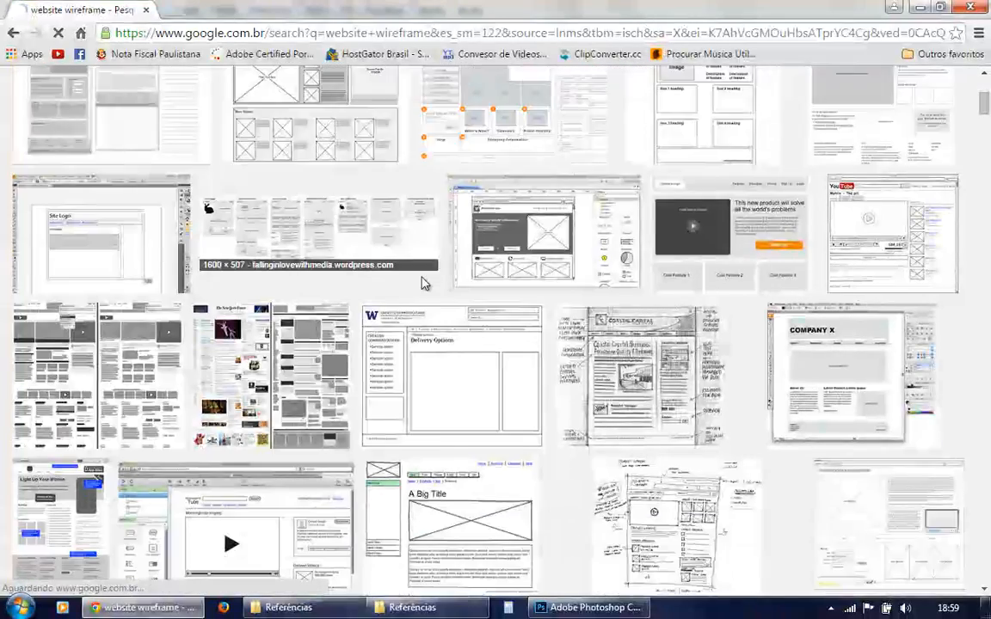
scroll(422, 284, "down", 1)
scroll(594, 271, "down", 1)
left_click(660, 260)
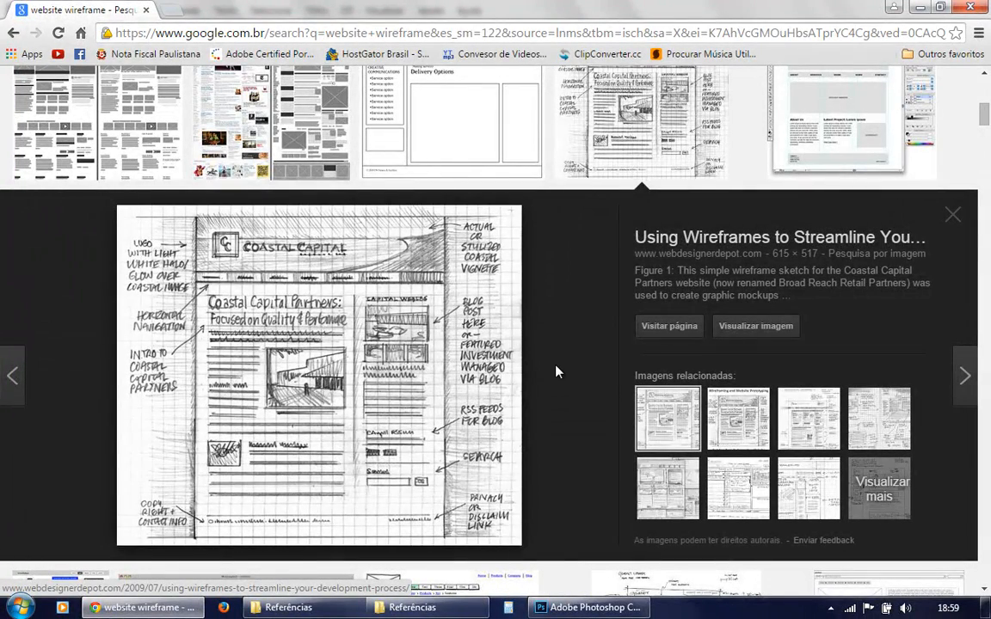
scroll(555, 370, "up", 1)
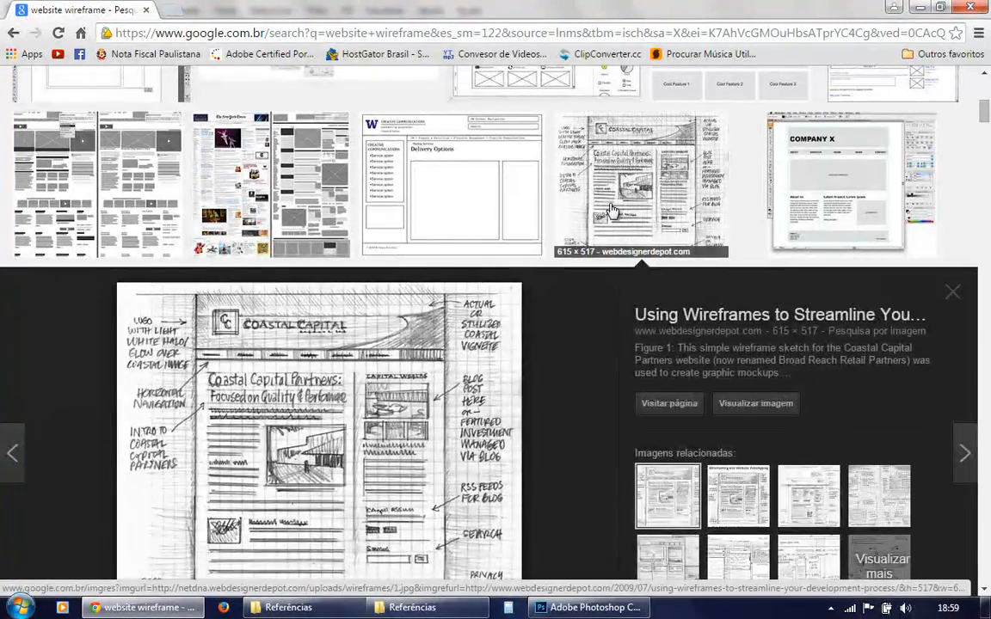
left_click(550, 189)
left_click(723, 351)
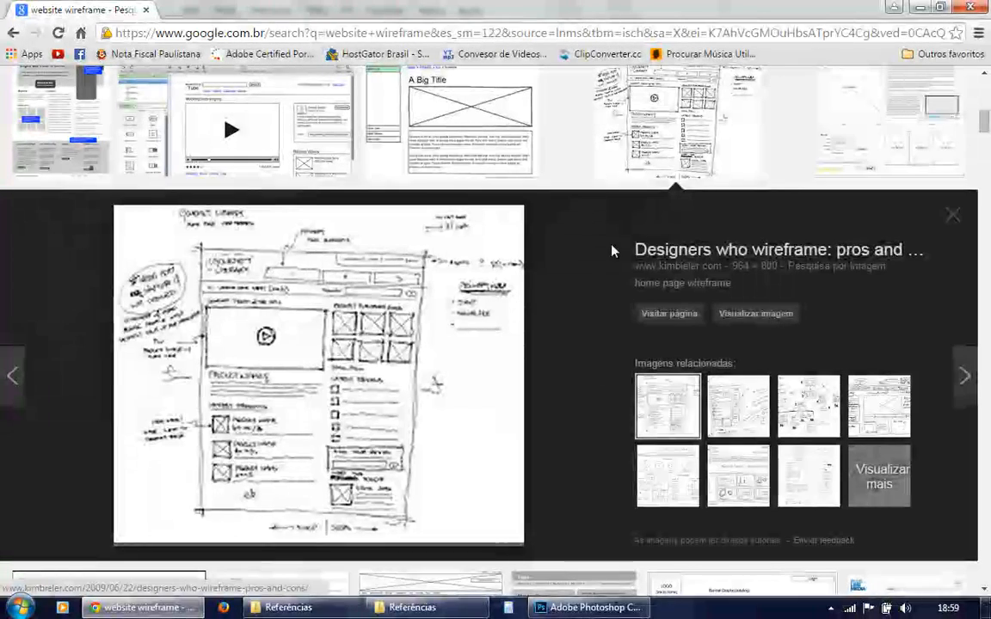
left_click(877, 132)
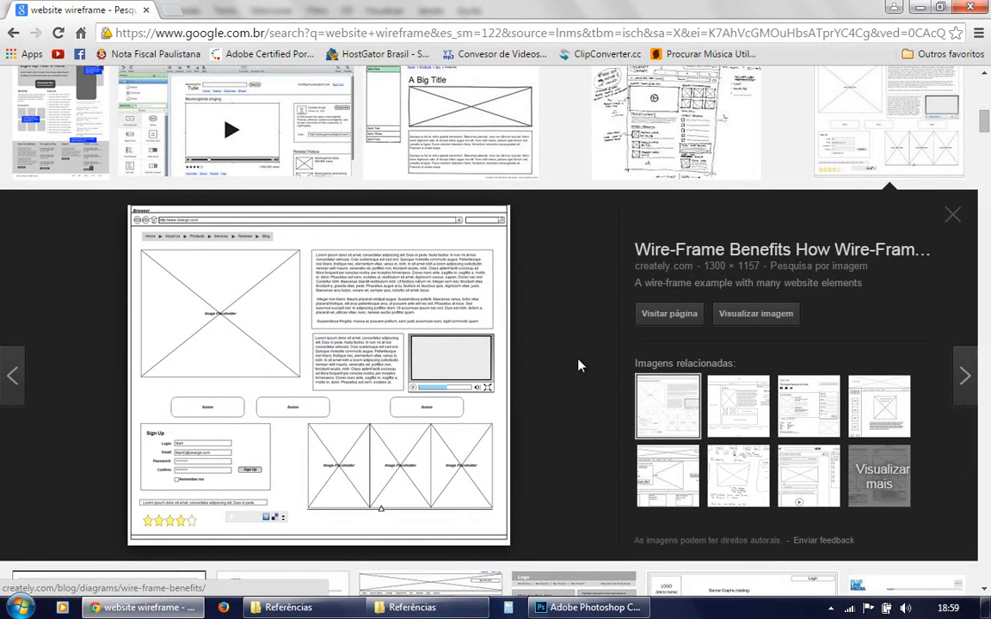
left_click(903, 129)
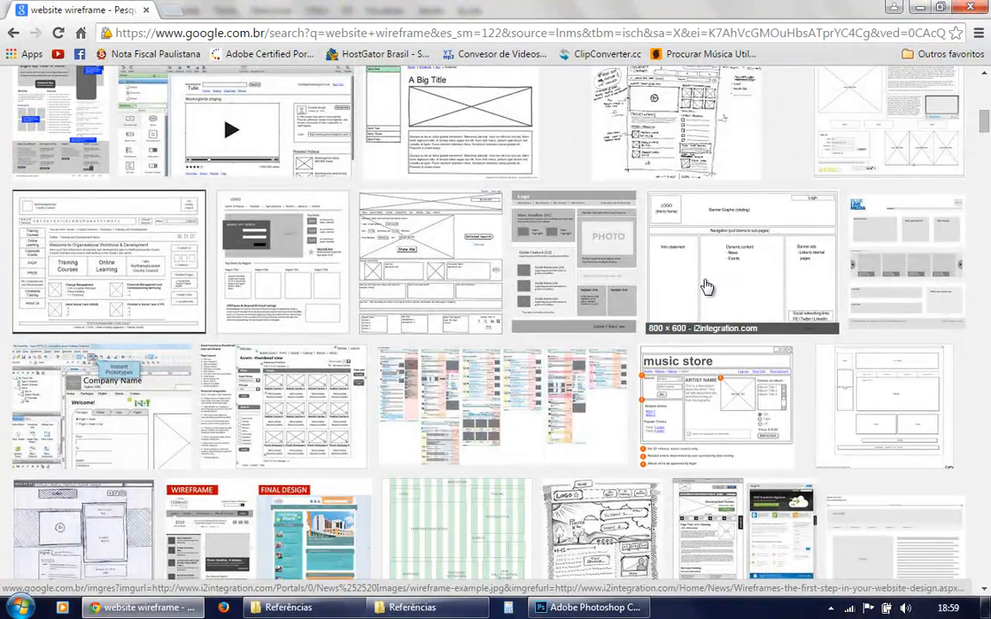
scroll(817, 249, "up", 2)
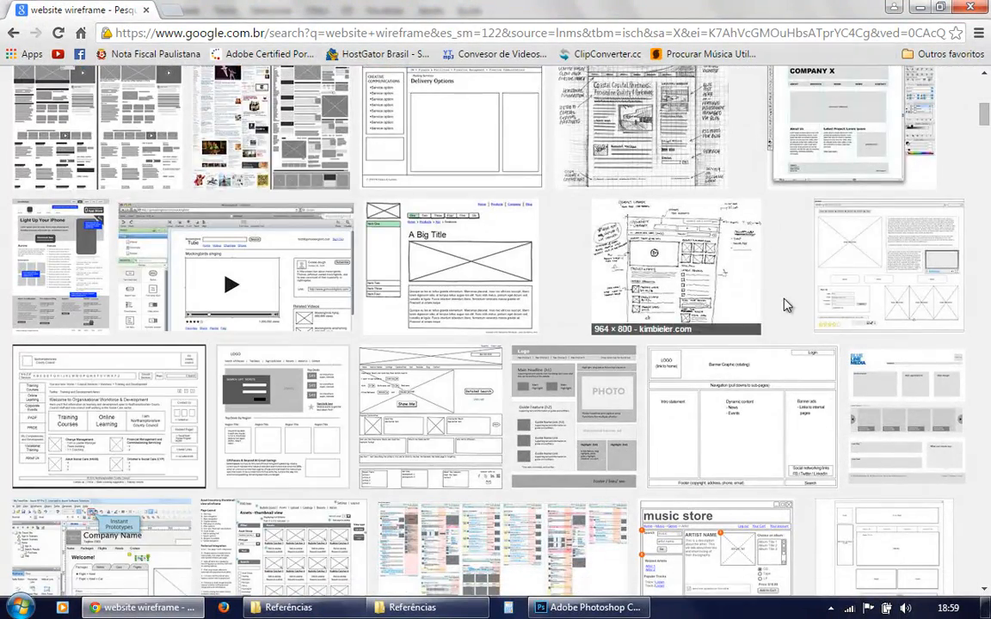
scroll(784, 305, "up", 2)
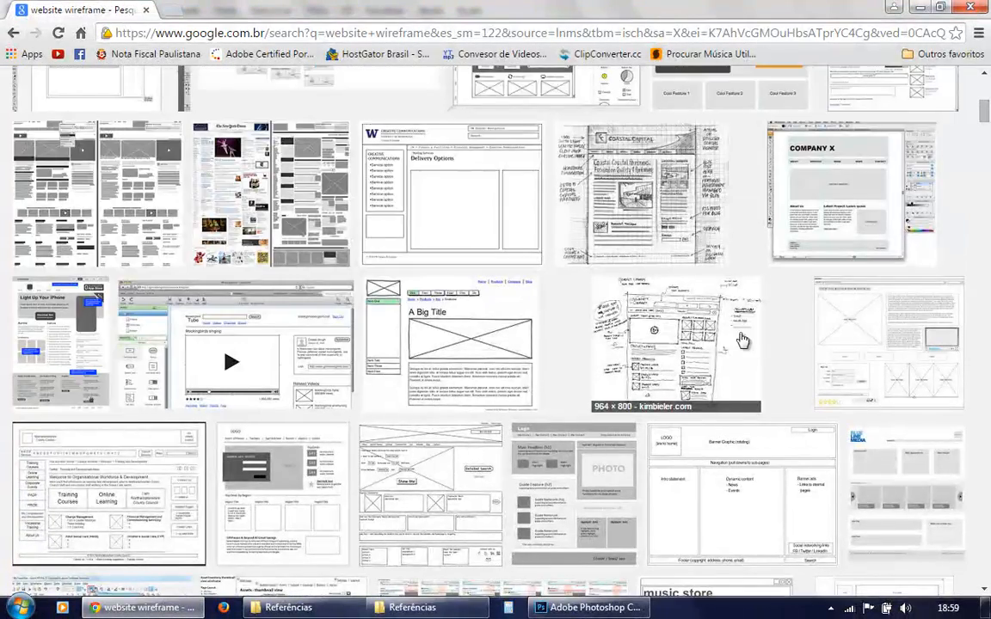
scroll(772, 336, "up", 5)
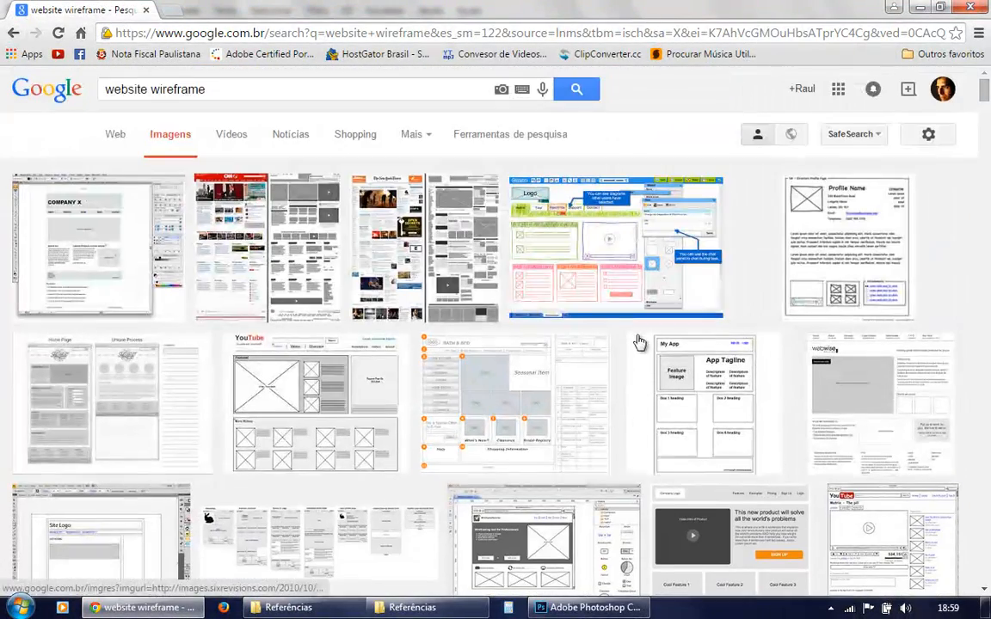
Step: Return to Photoshop and set the new document's preset to Web with the Web (1280x800) size
left_click(918, 11)
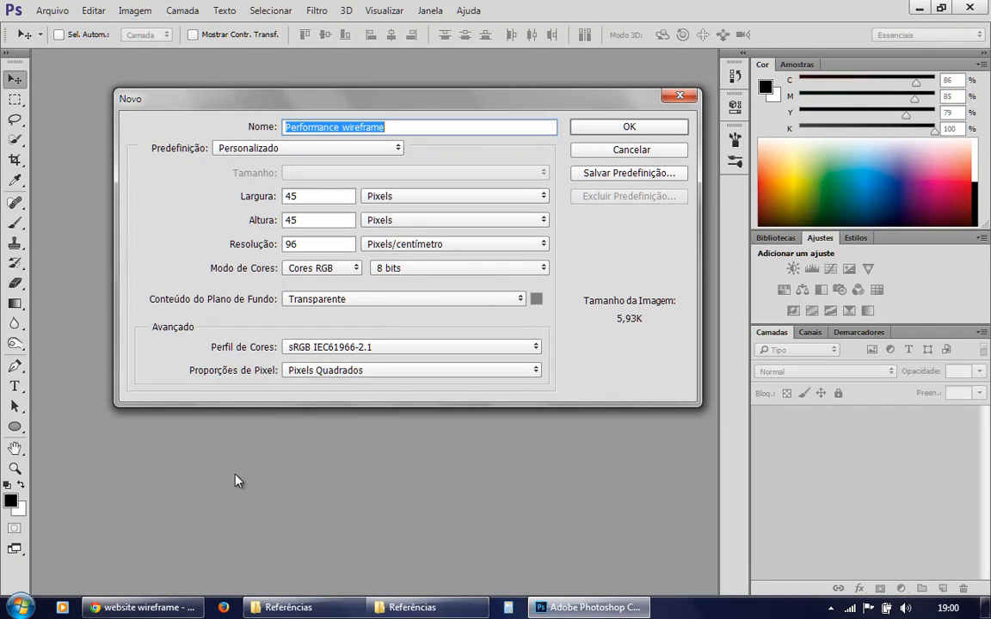
left_click(295, 149)
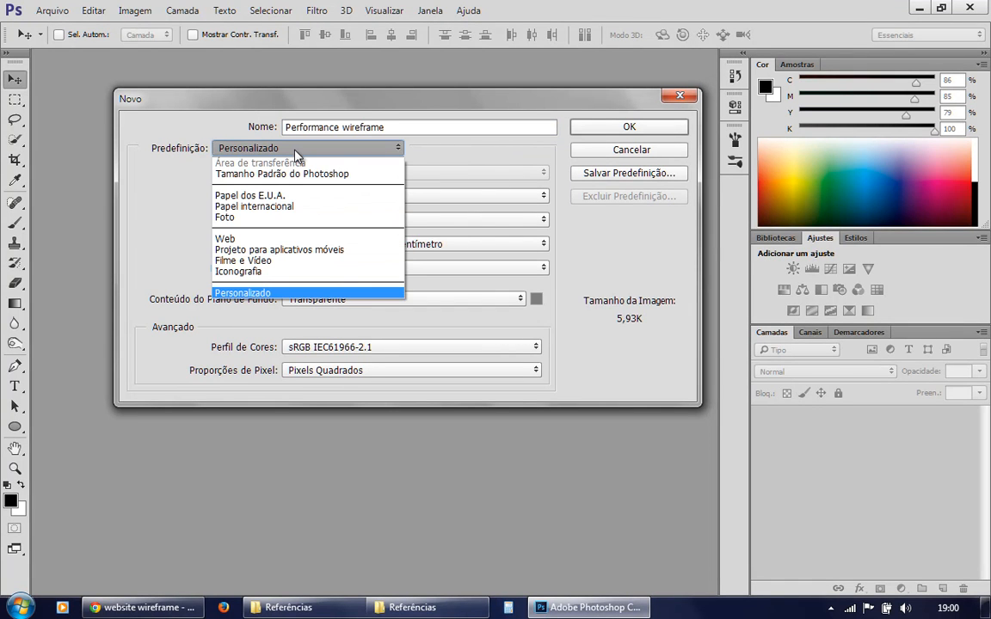
left_click(228, 239)
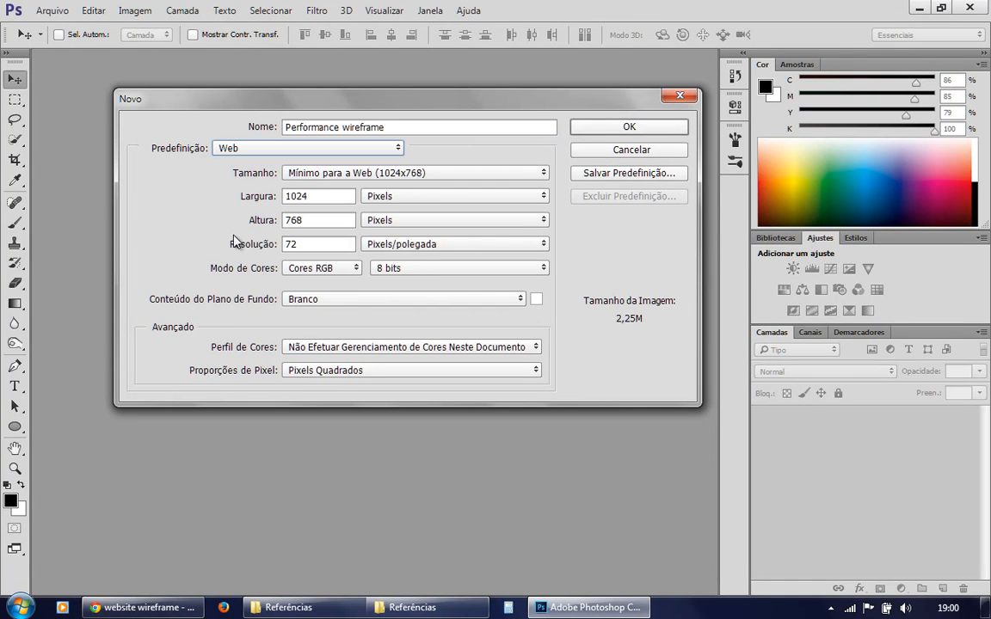
left_click(390, 174)
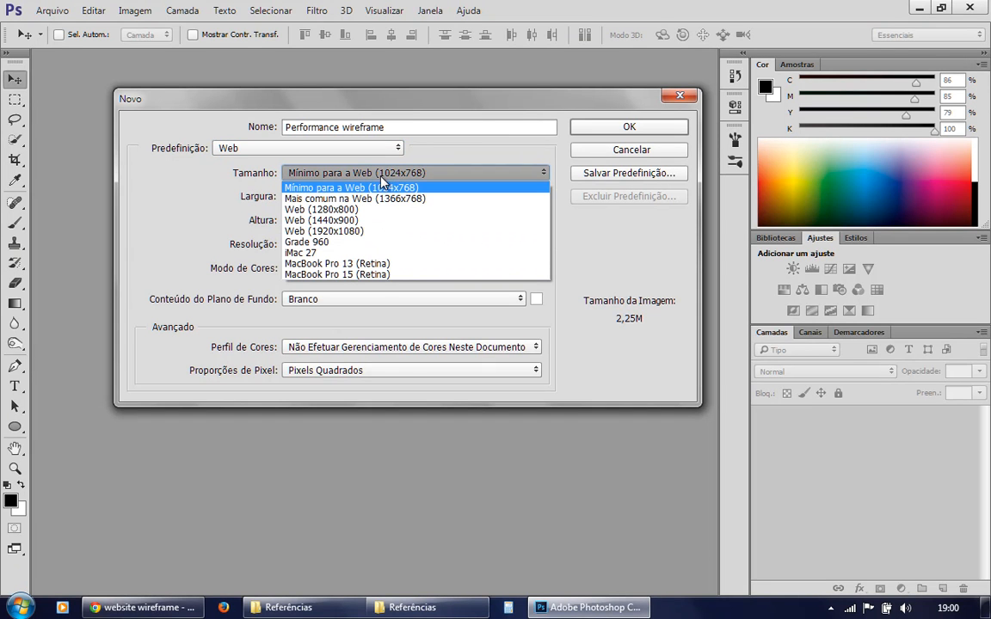
left_click(344, 210)
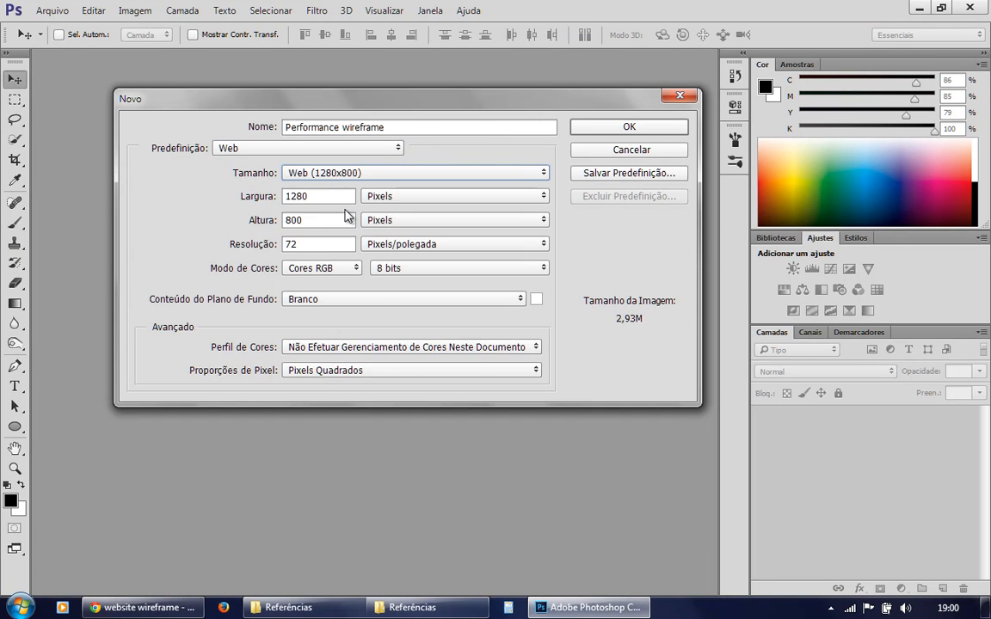
Step: Set the height to 1200 pixels and the resolution to 96 pixels per inch, and create the document
left_click(246, 220)
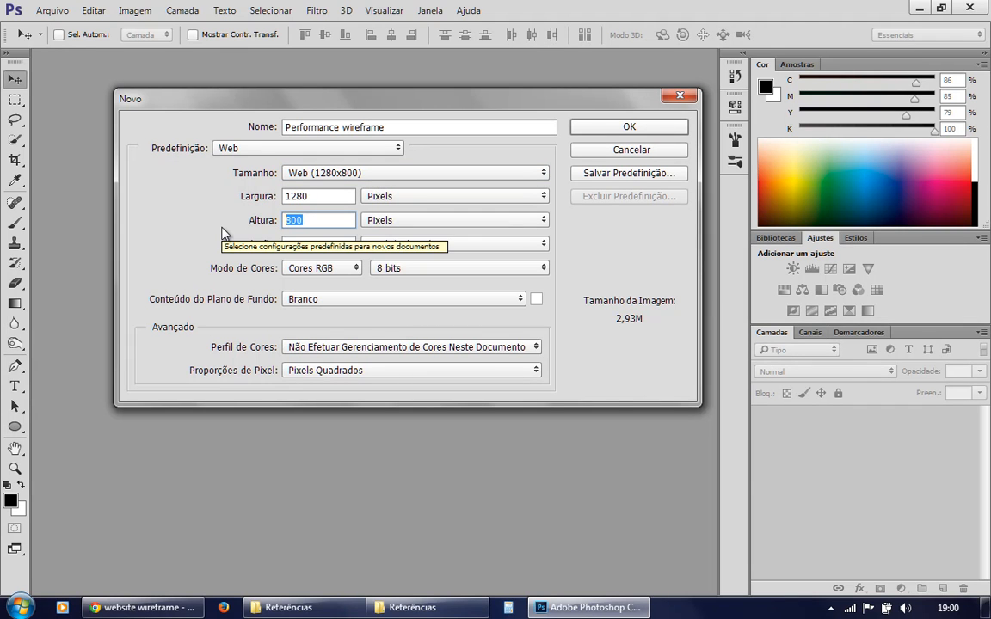
type("12")
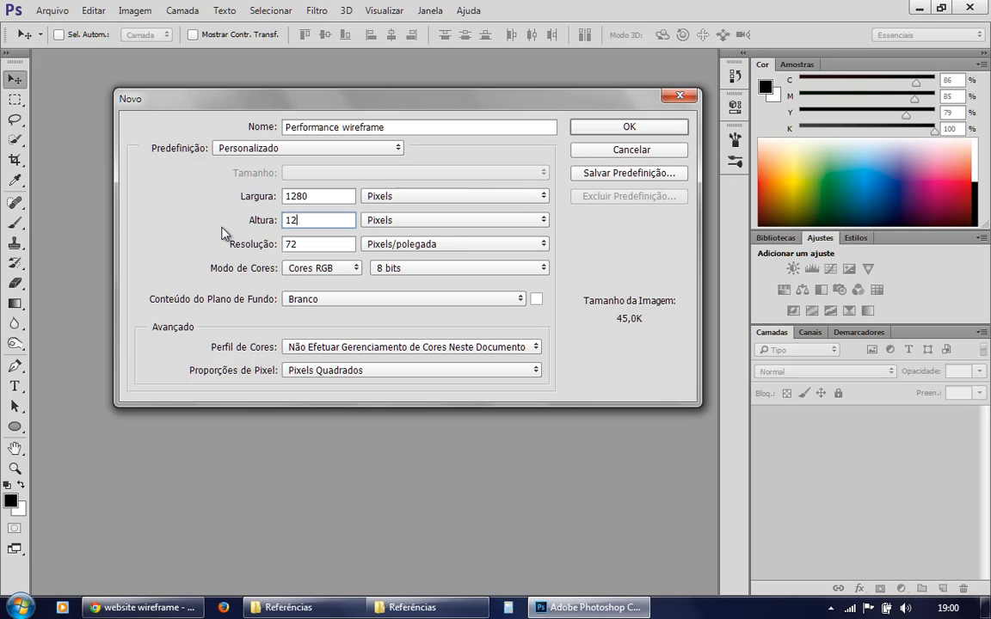
type("00")
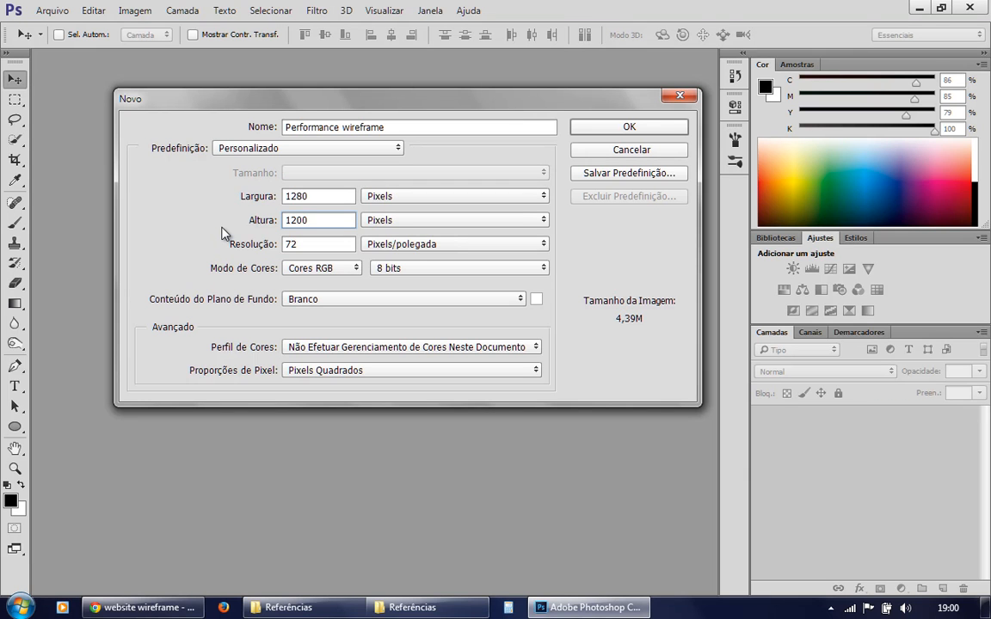
left_click(310, 245)
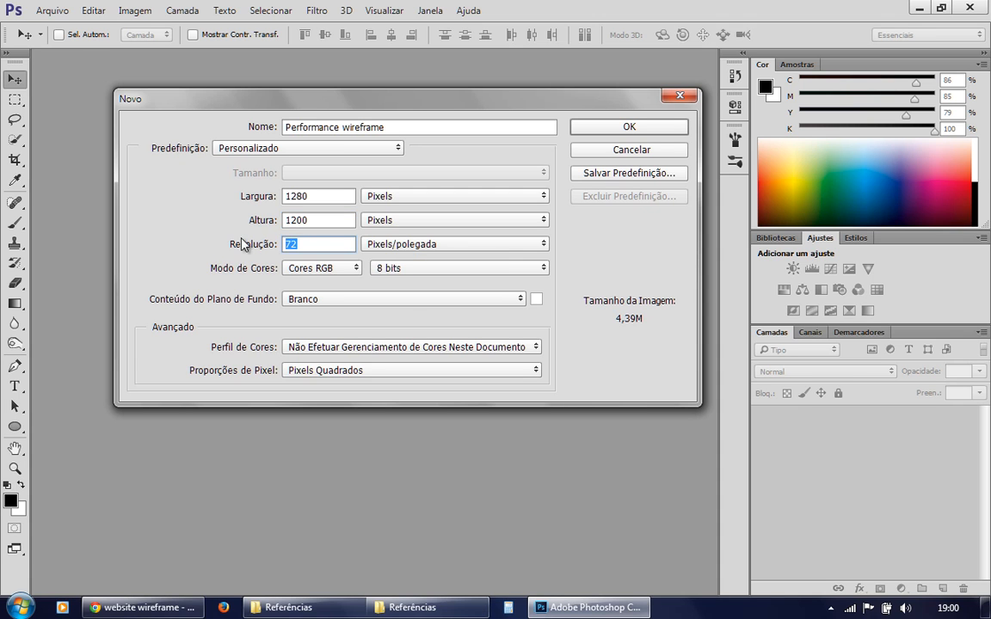
type("96")
left_click(612, 128)
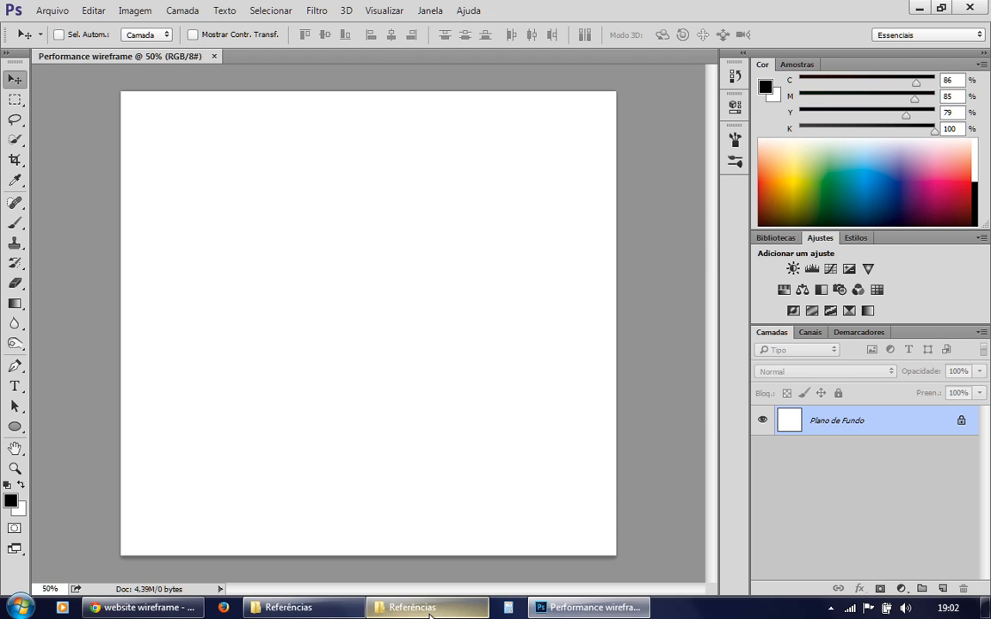
Step: View the finished Performance Fitness site layout image from the Referências folder, and return to the wireframe document in Photoshop
left_click(306, 608)
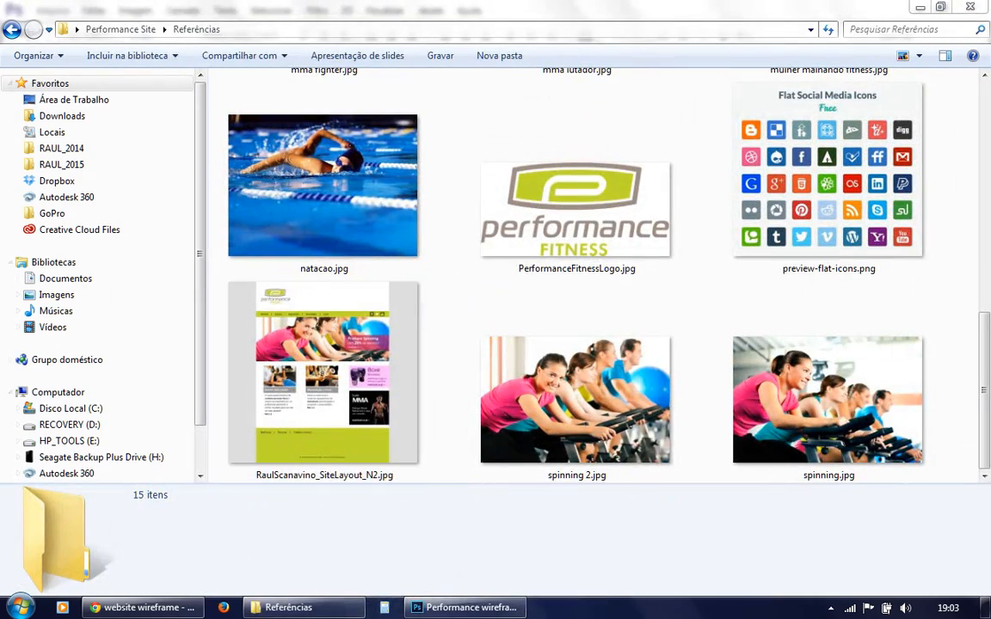
left_click(320, 405)
double_click(320, 405)
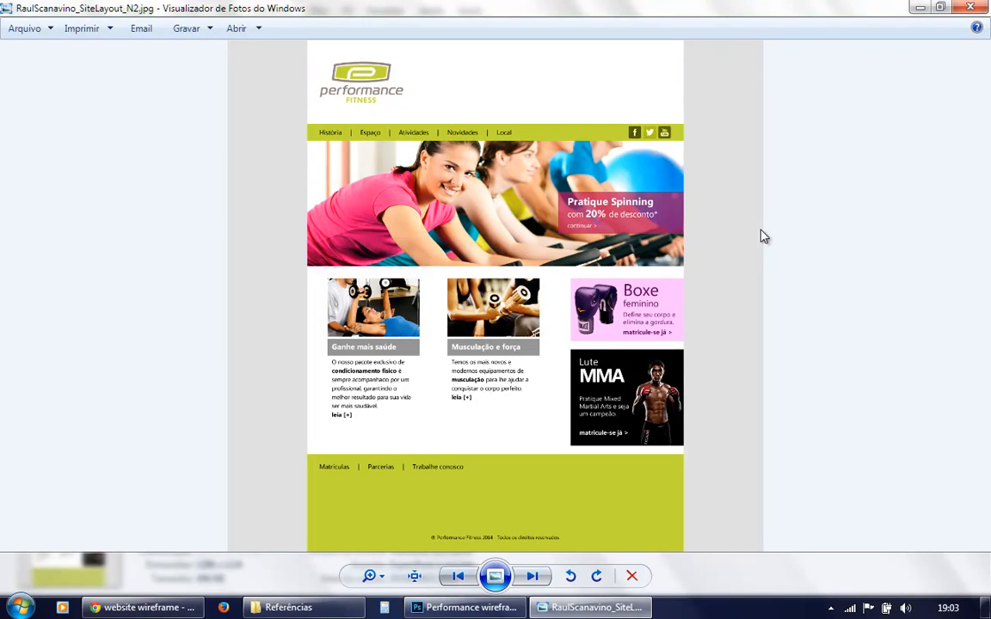
left_click(919, 11)
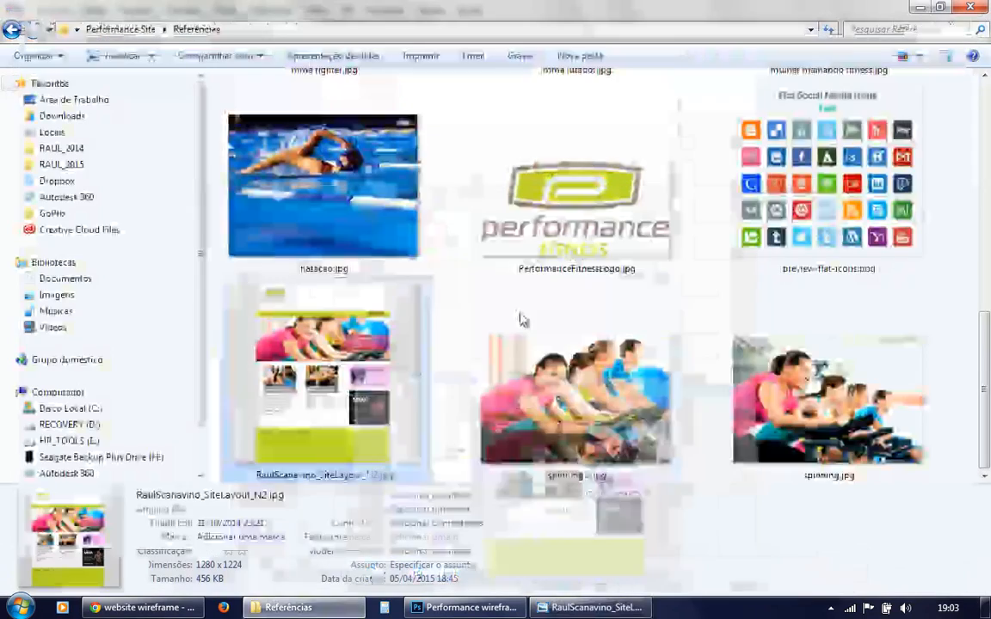
left_click(265, 607)
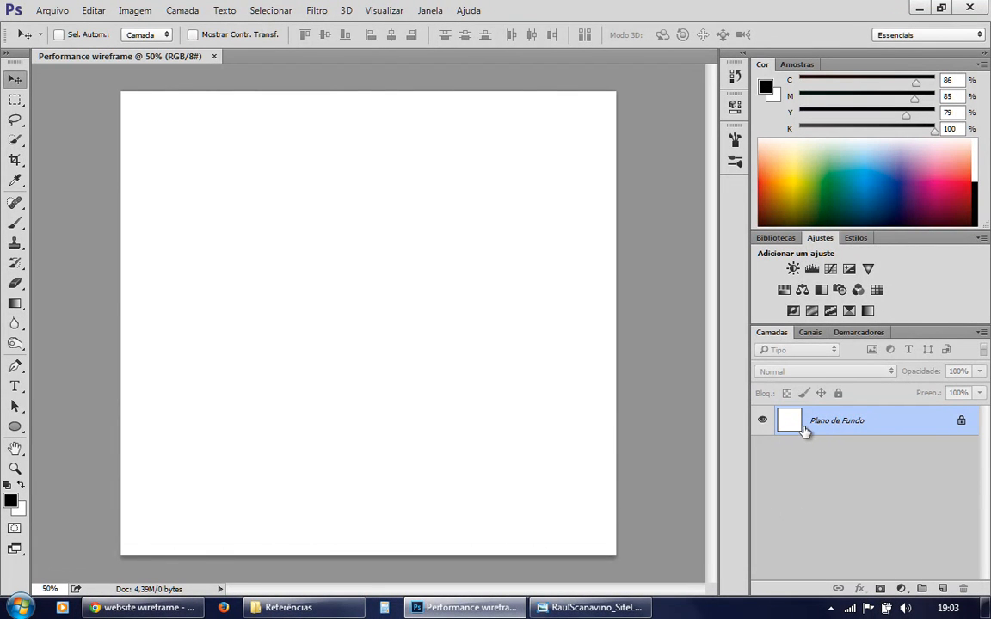
Step: Fill the background layer with a light gray from the colour swatches
left_click(798, 64)
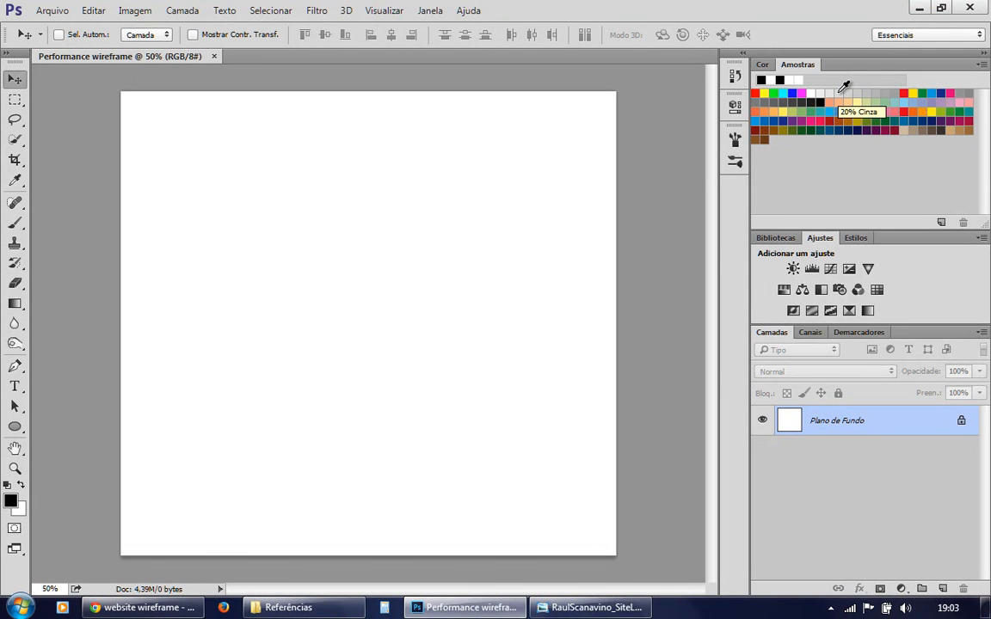
left_click(836, 93)
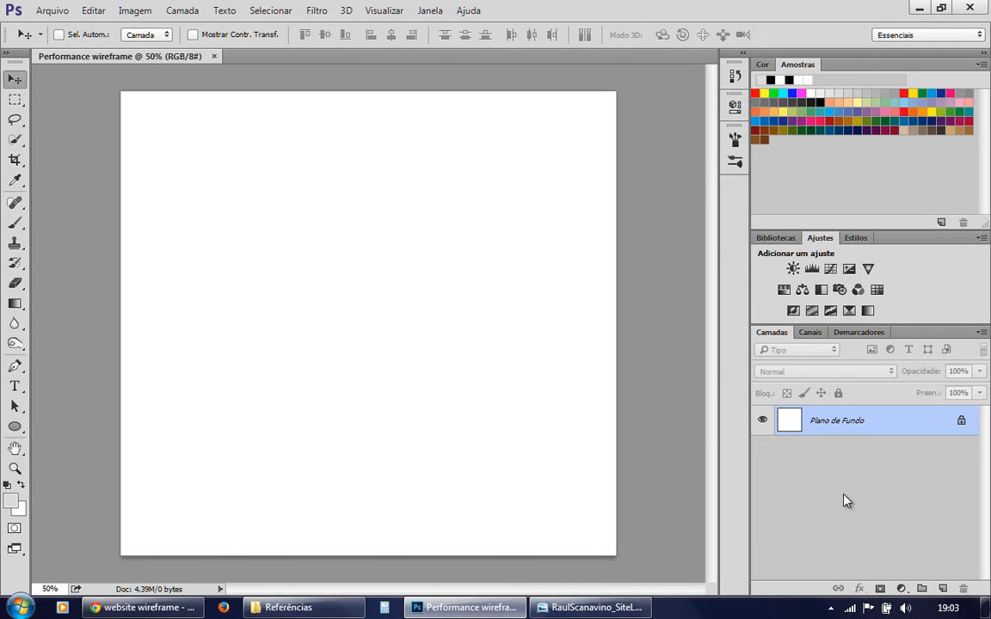
key("alt+Delete")
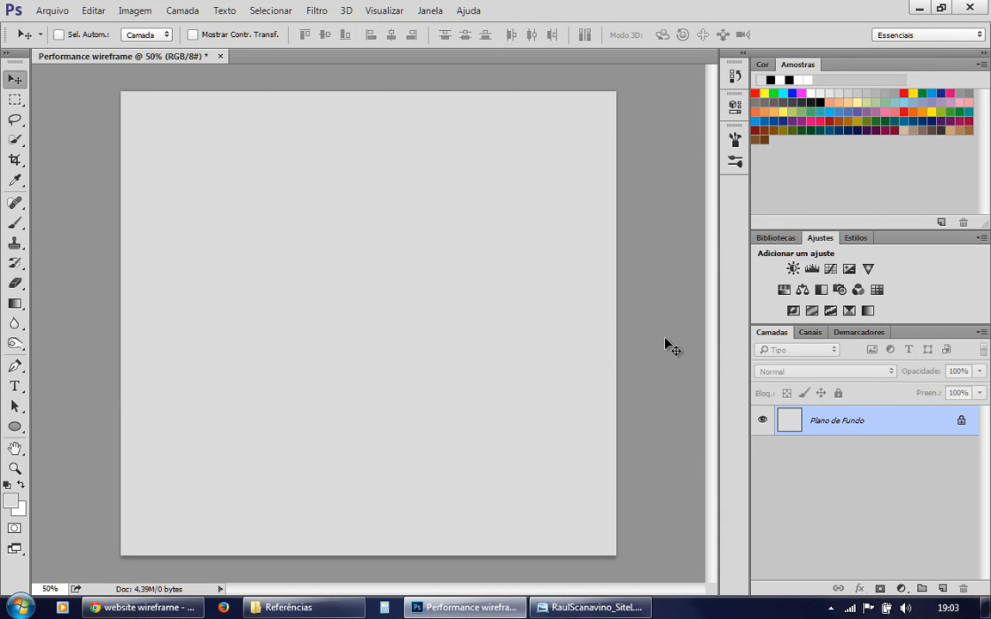
Step: Draw a white rectangle without stroke, about 980 by 1238 px, down the middle of the canvas
left_click(15, 427)
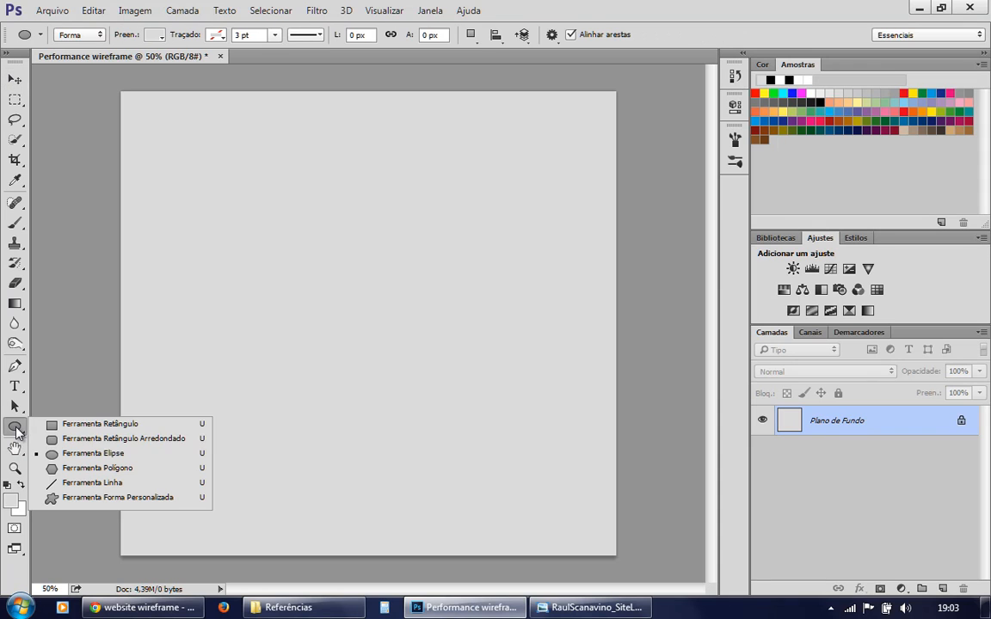
left_click(83, 424)
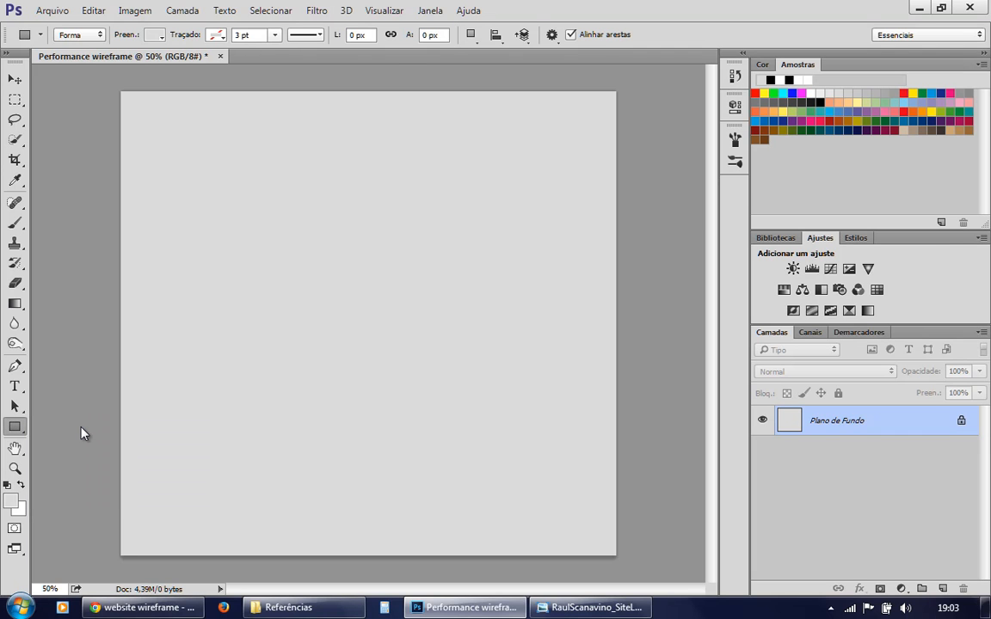
left_click(155, 36)
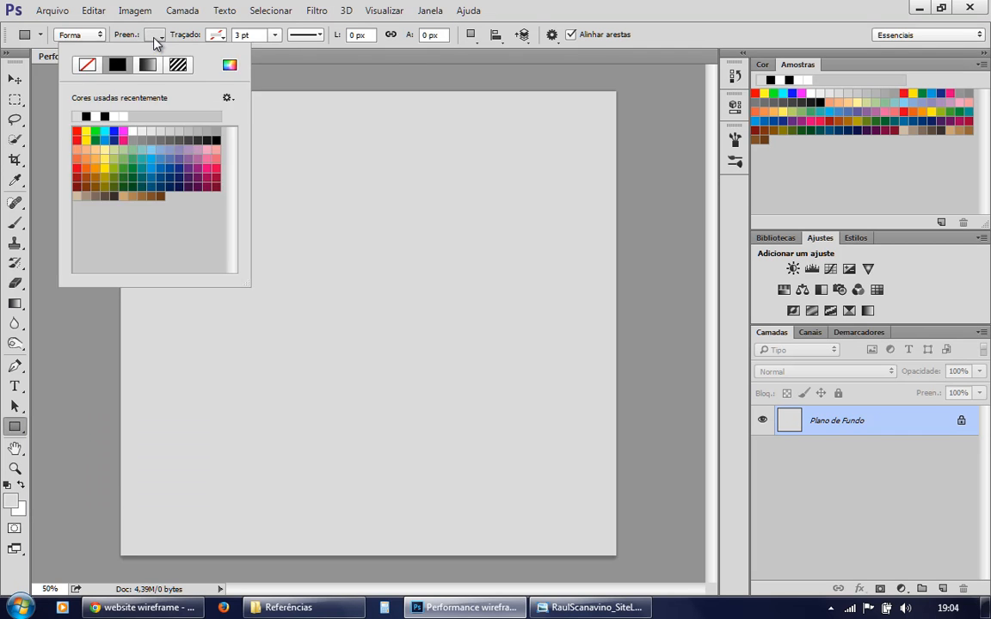
left_click(133, 131)
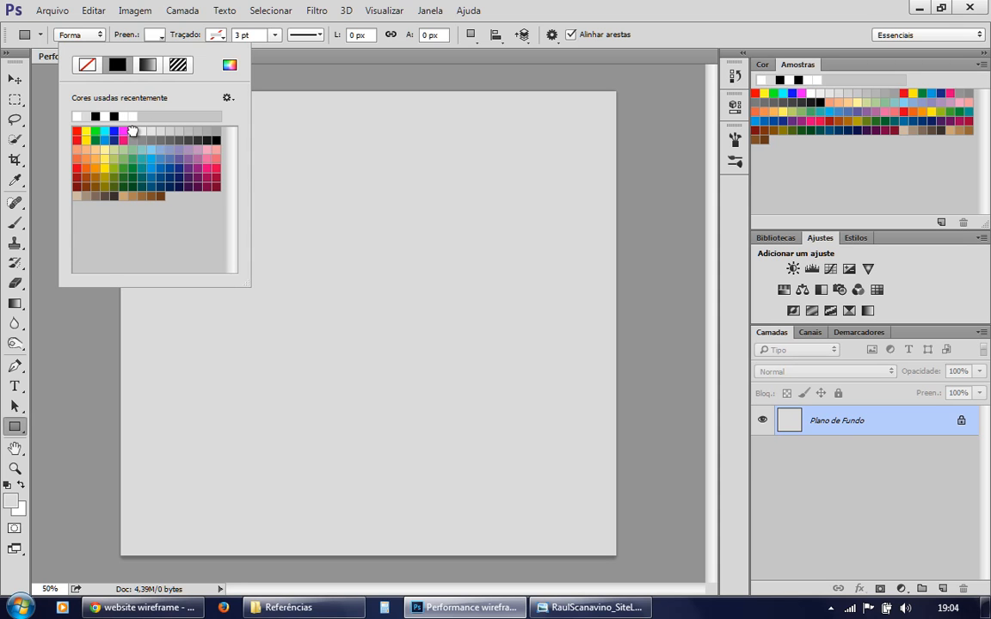
left_click(206, 38)
left_click(206, 36)
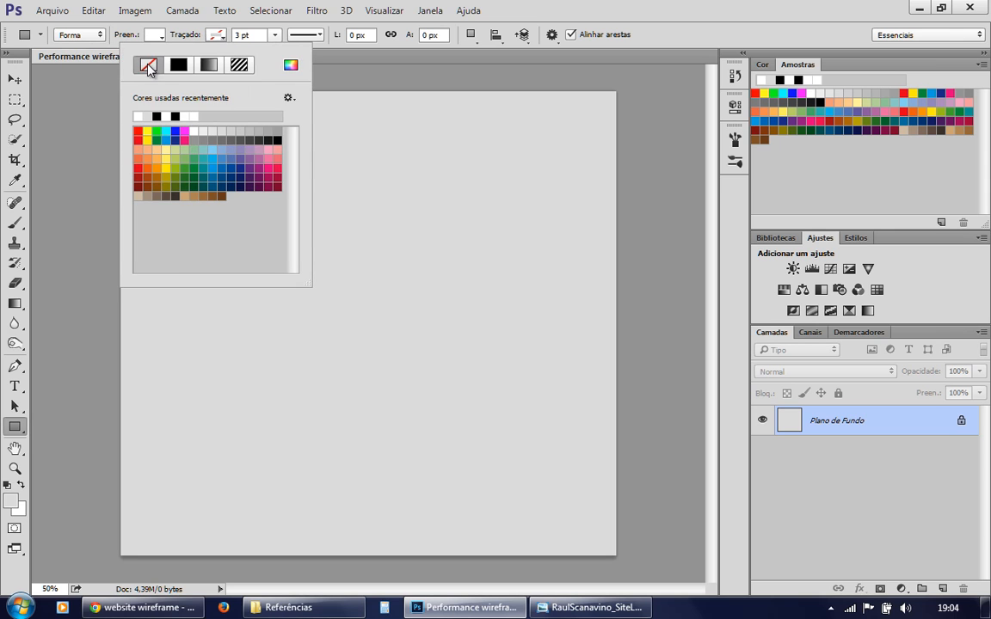
left_click(190, 34)
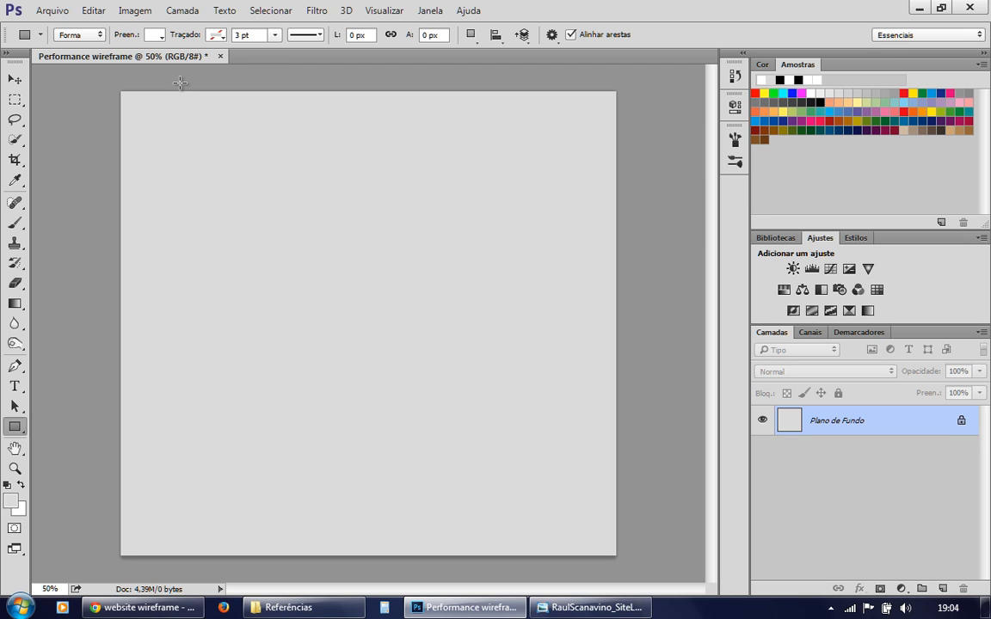
left_click_drag(180, 84, 558, 562)
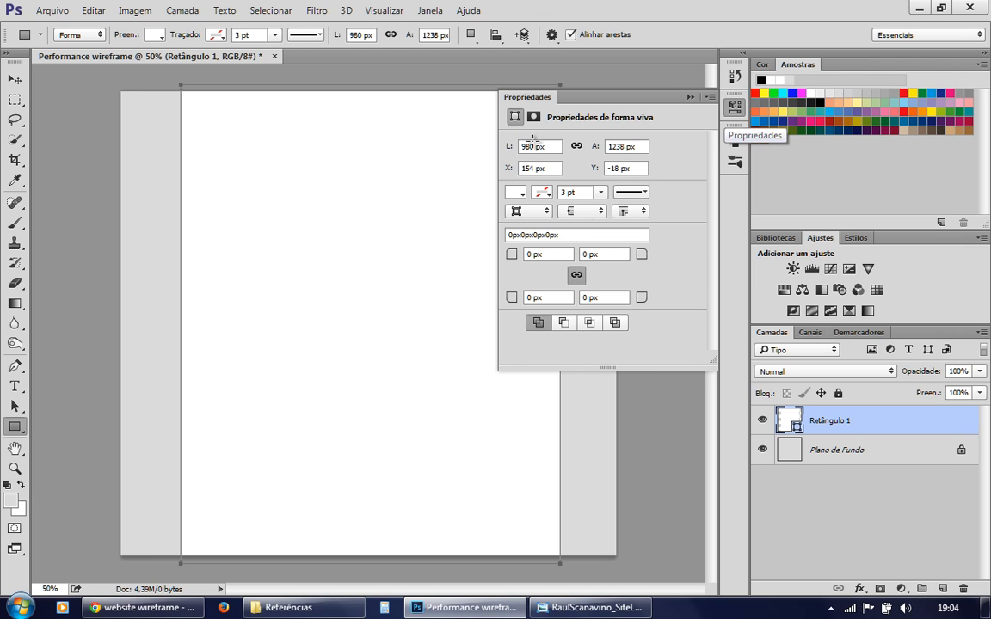
left_click(736, 110)
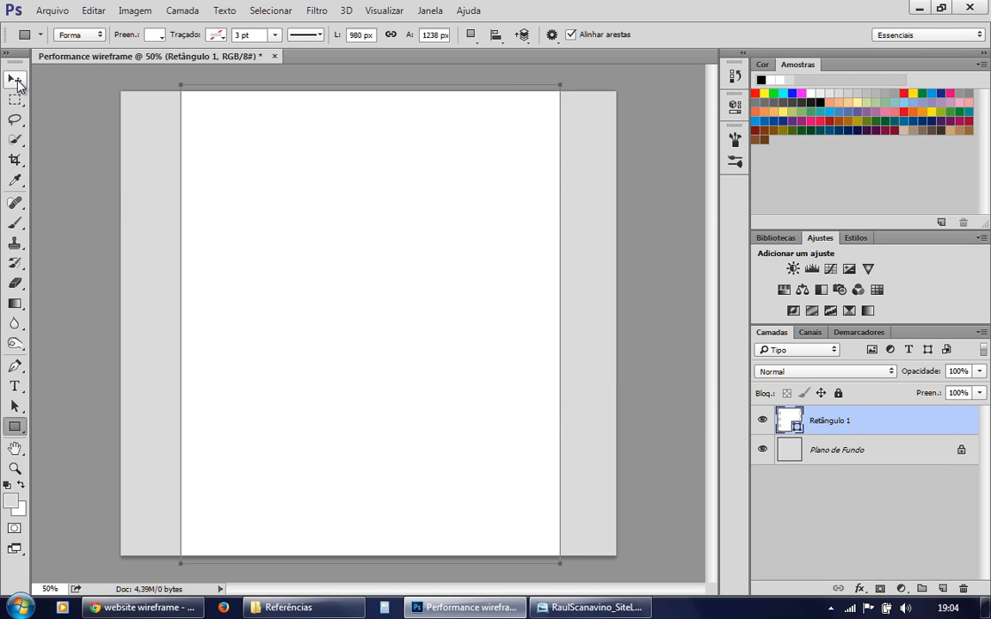
Step: Free-transform the white rectangle with width and height measured in pixels, and set its width to 900 px
left_click(15, 80)
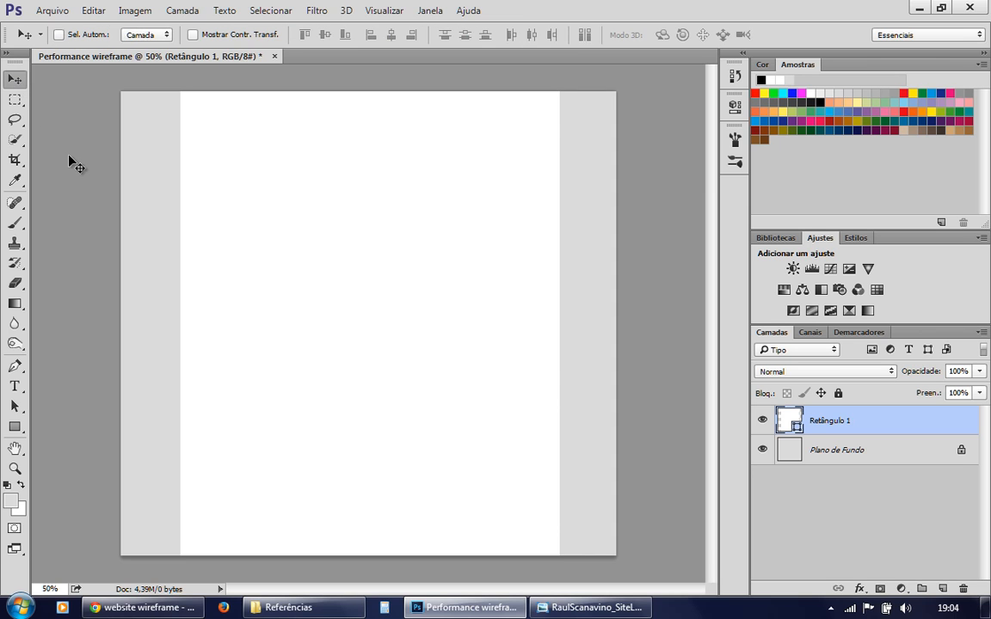
key("ctrl+t")
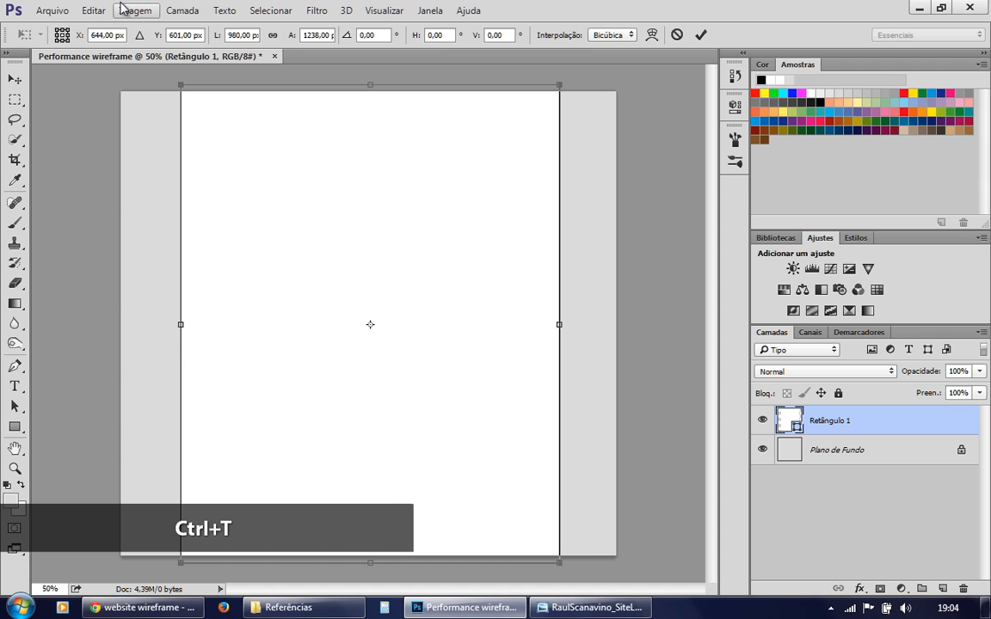
left_click(95, 11)
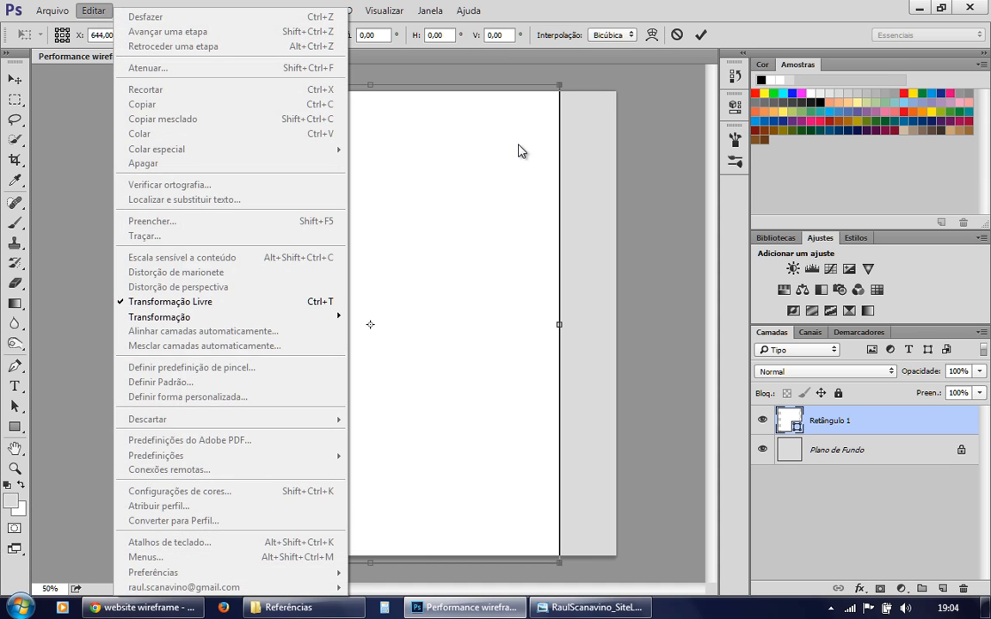
left_click(465, 128)
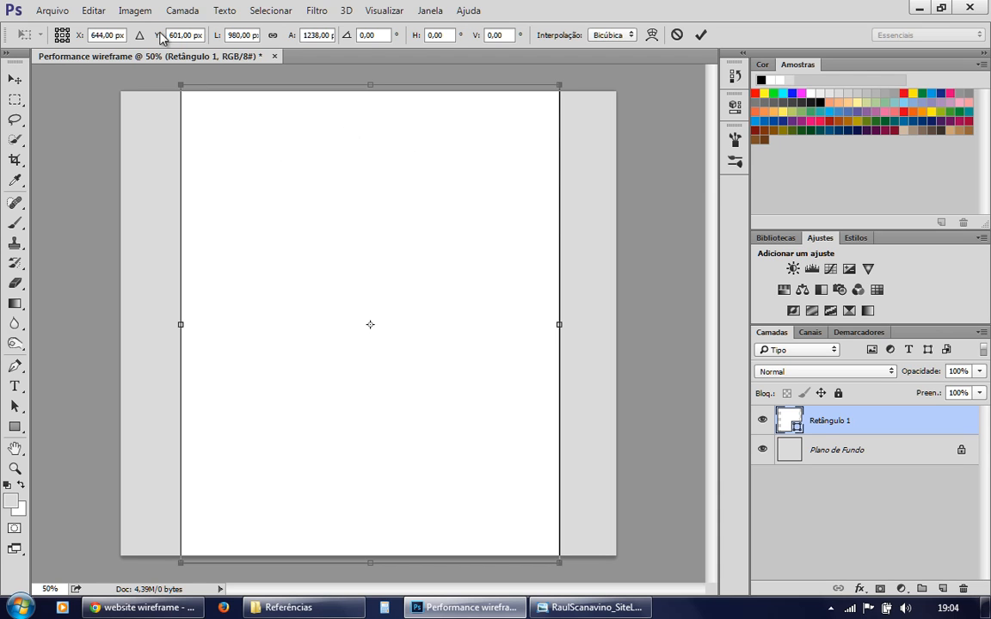
right_click(238, 35)
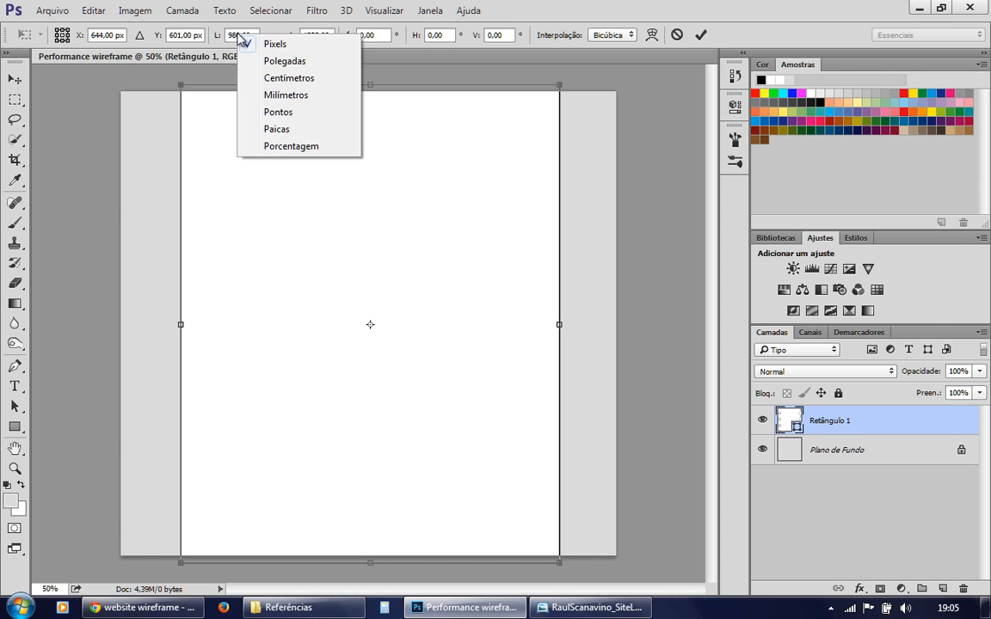
left_click(271, 45)
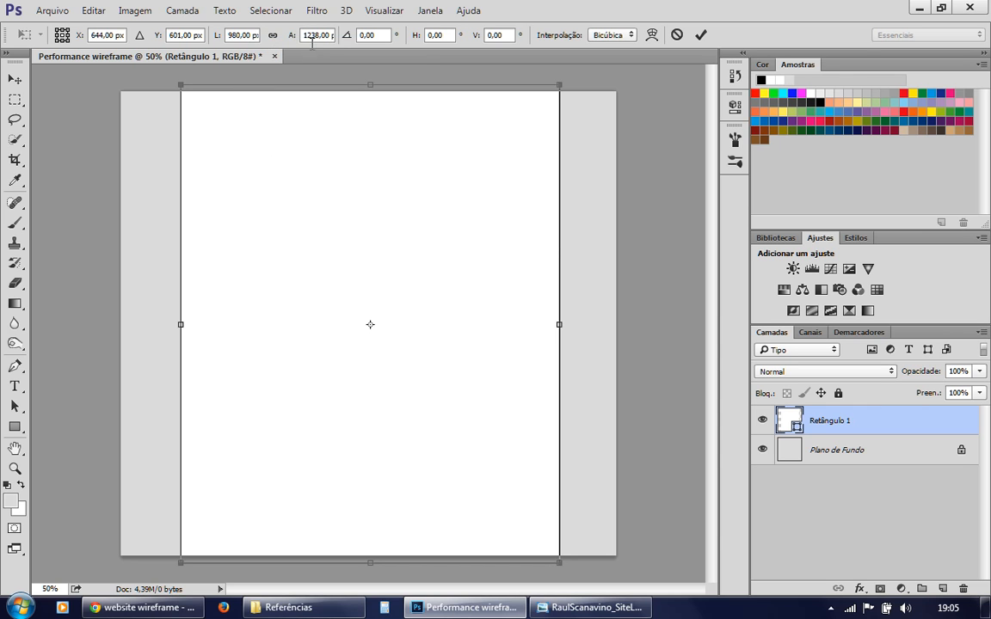
right_click(310, 38)
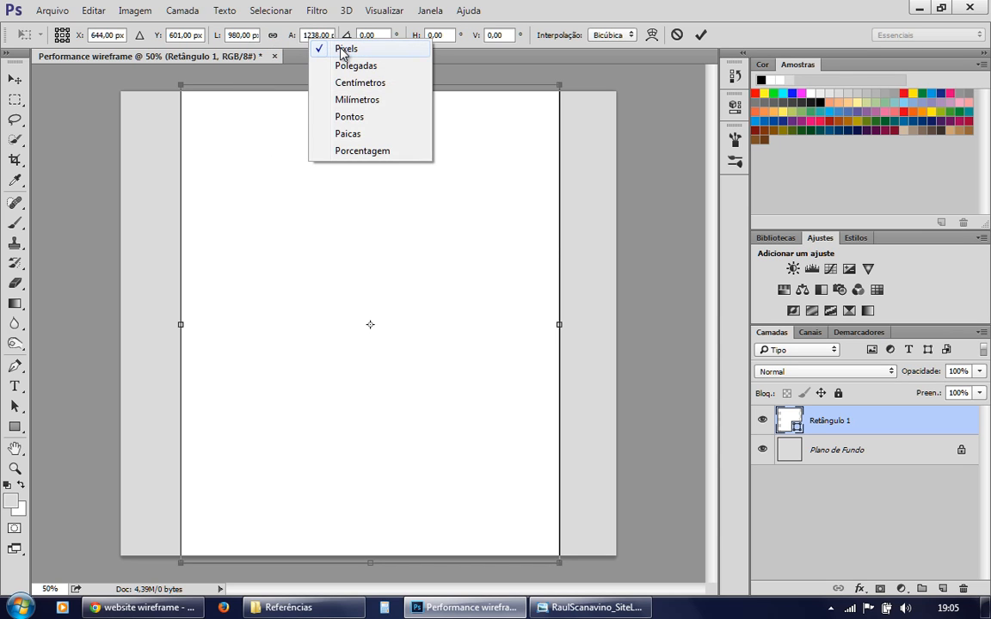
left_click(337, 46)
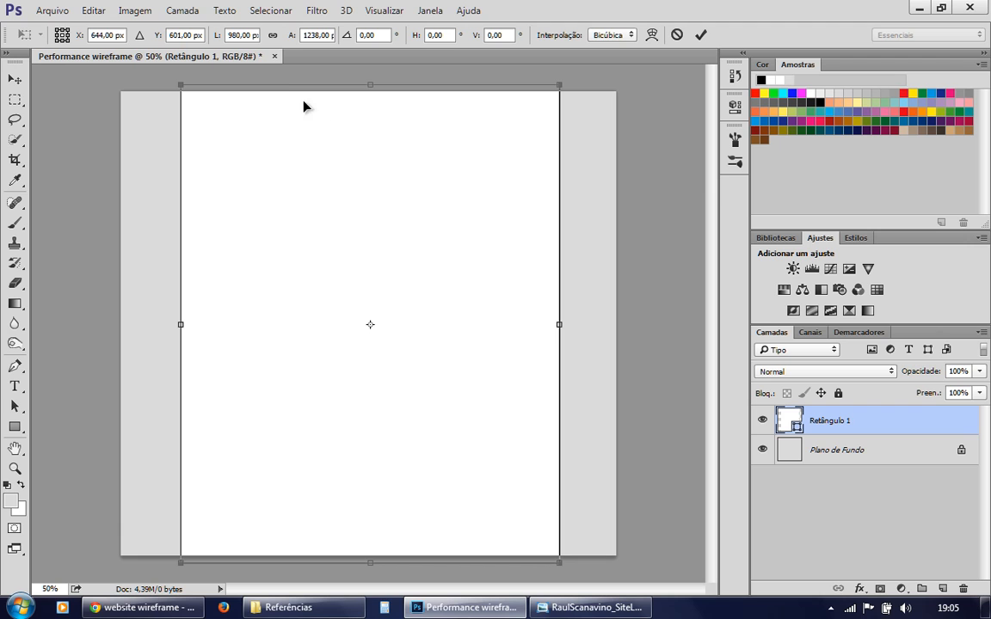
left_click(231, 35)
type("900px")
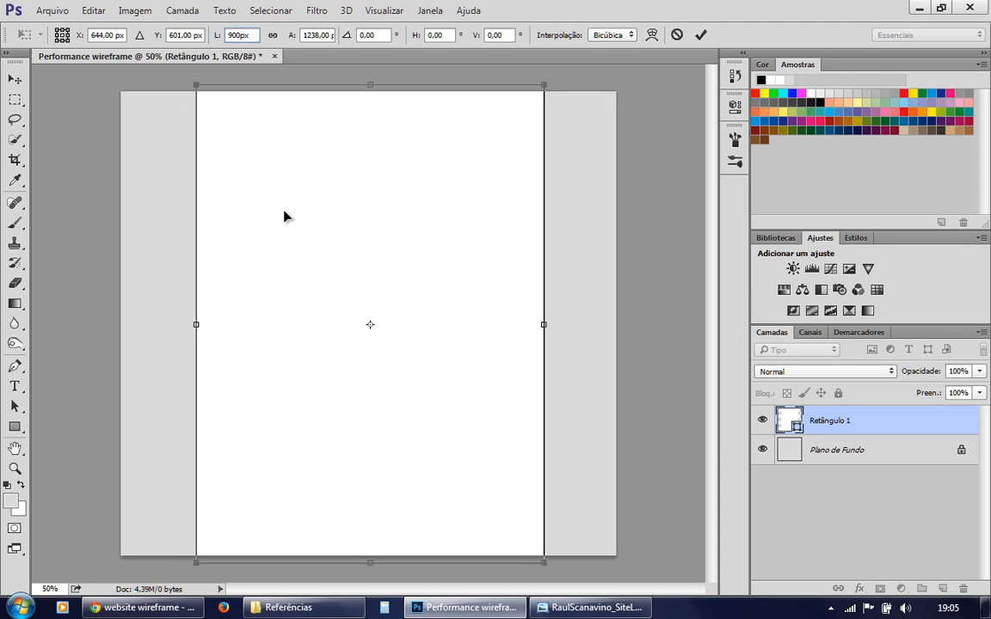
Step: Fit the rectangle's upper and lower edges to the canvas, and check the snapping and smart guide settings
left_click_drag(370, 84, 371, 92)
left_click_drag(370, 561, 370, 552)
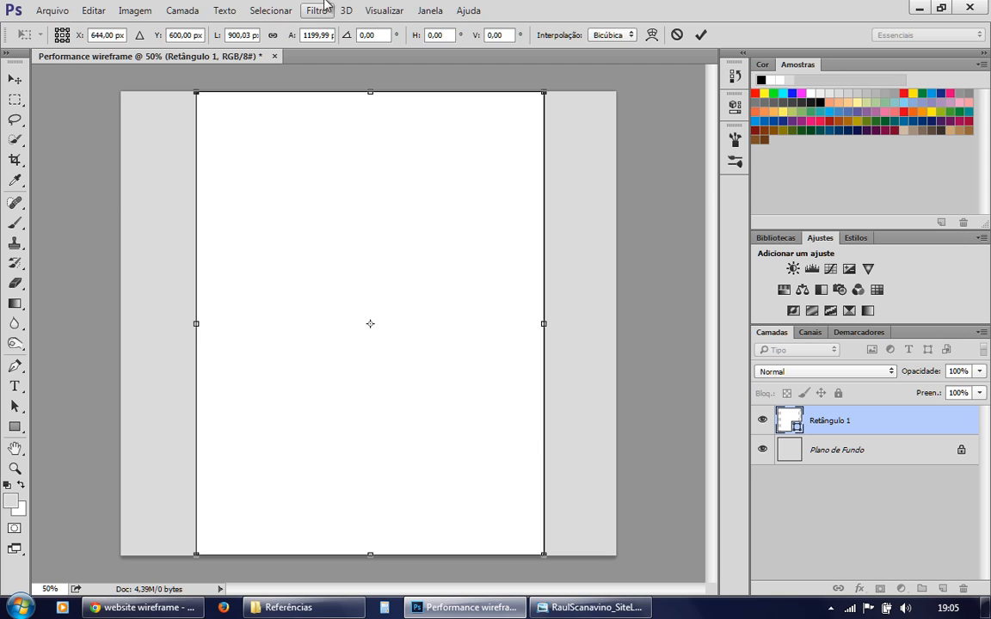
left_click(394, 16)
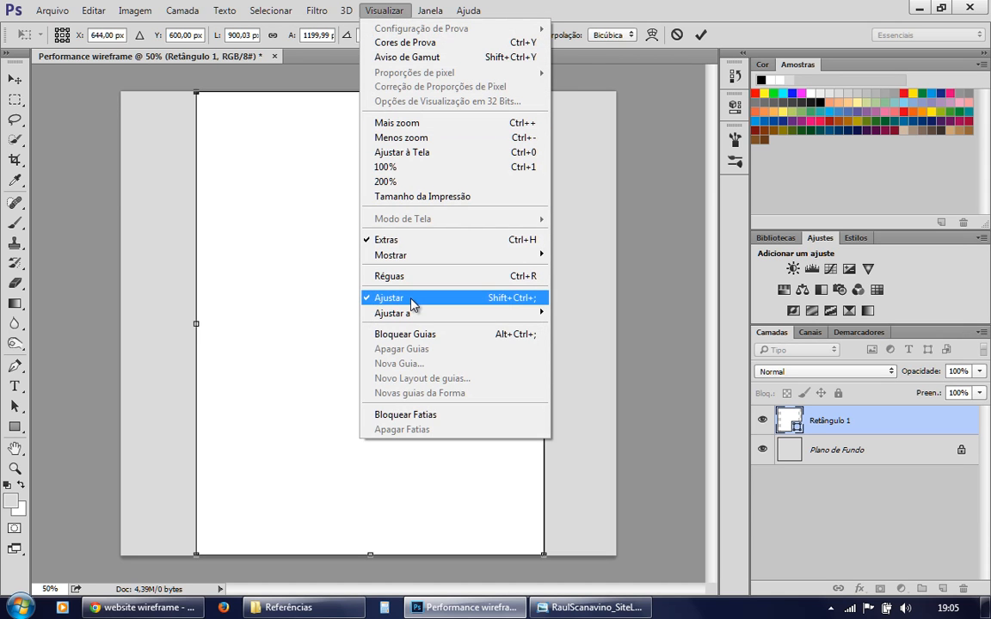
mouse_move(485, 316)
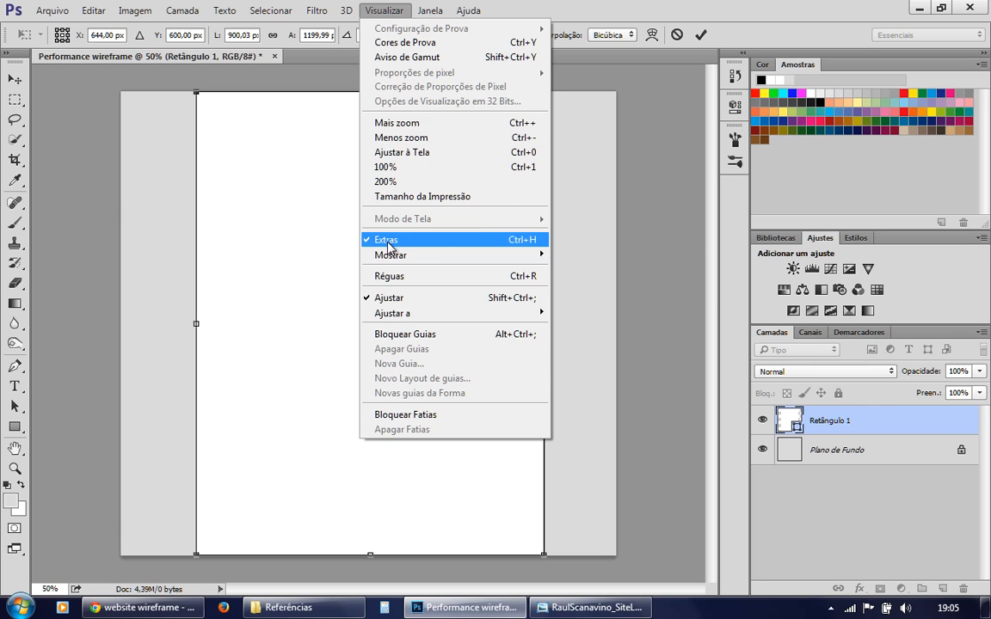
mouse_move(388, 262)
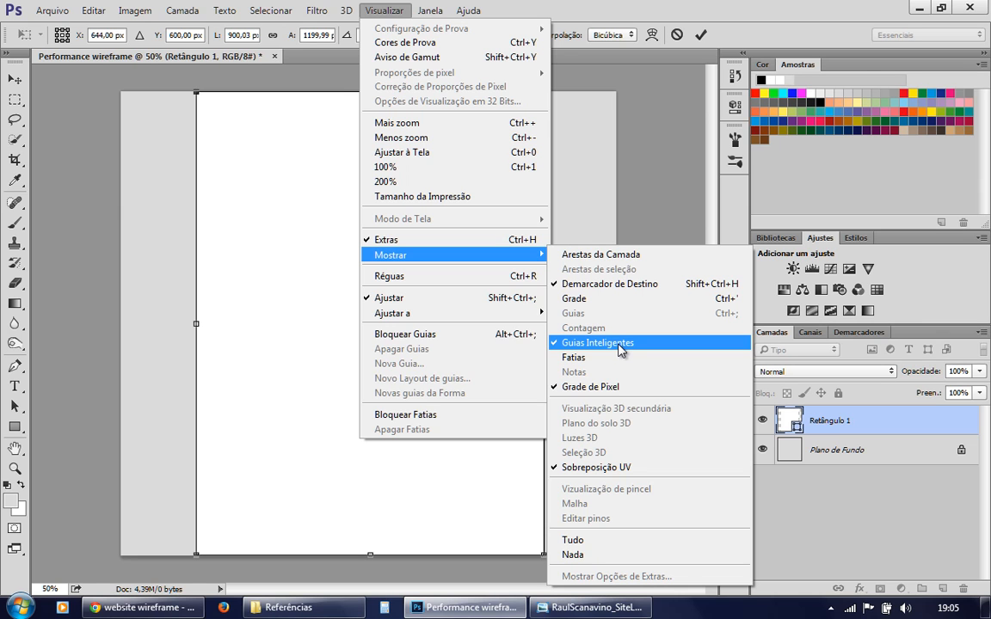
left_click(255, 133)
Step: Re-enter a 900 px width, snap the rectangle's upper and lower edges to the canvas, and apply the transform
mouse_move(370, 91)
left_mouse_down()
mouse_move(370, 100)
mouse_move(369, 90)
mouse_move(338, 98)
mouse_move(371, 102)
mouse_move(370, 90)
left_mouse_up()
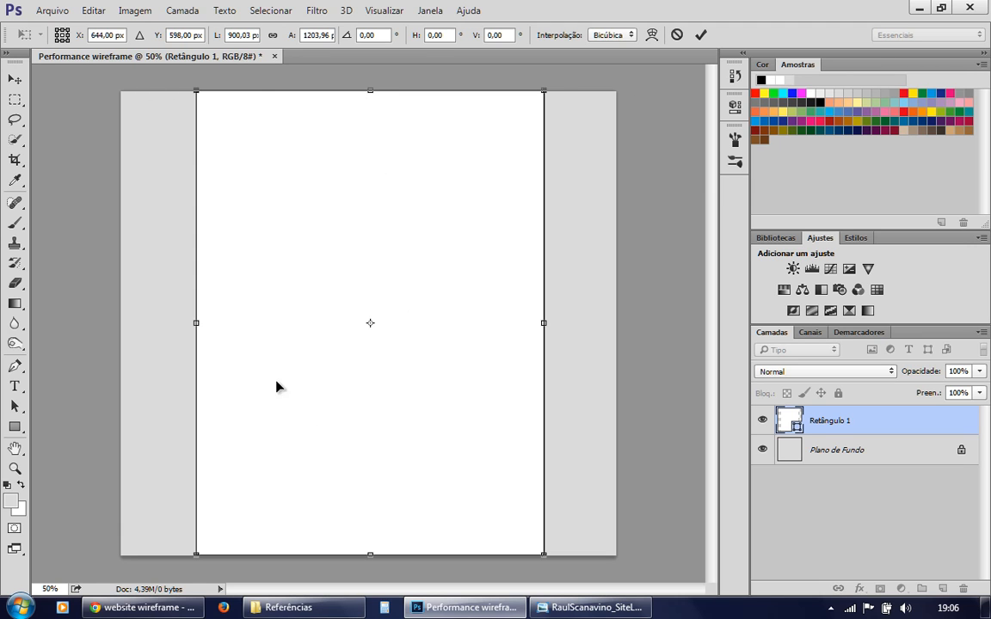
left_click(215, 36)
type("900px")
left_click_drag(370, 90, 370, 92)
left_click_drag(370, 553, 370, 554)
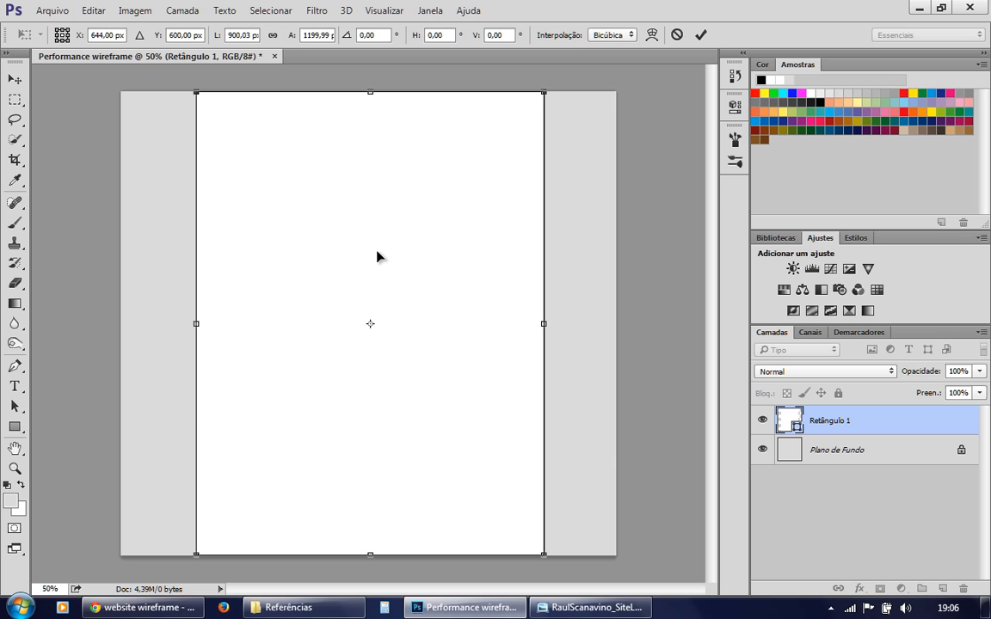
key("Return")
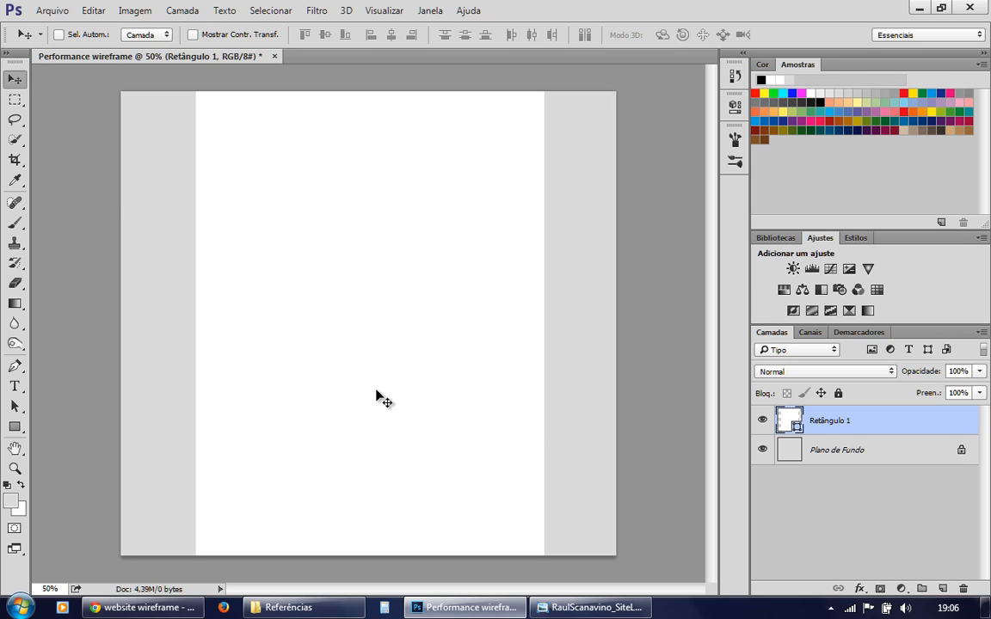
Step: Rename the rectangle's layer as container
double_click(834, 423)
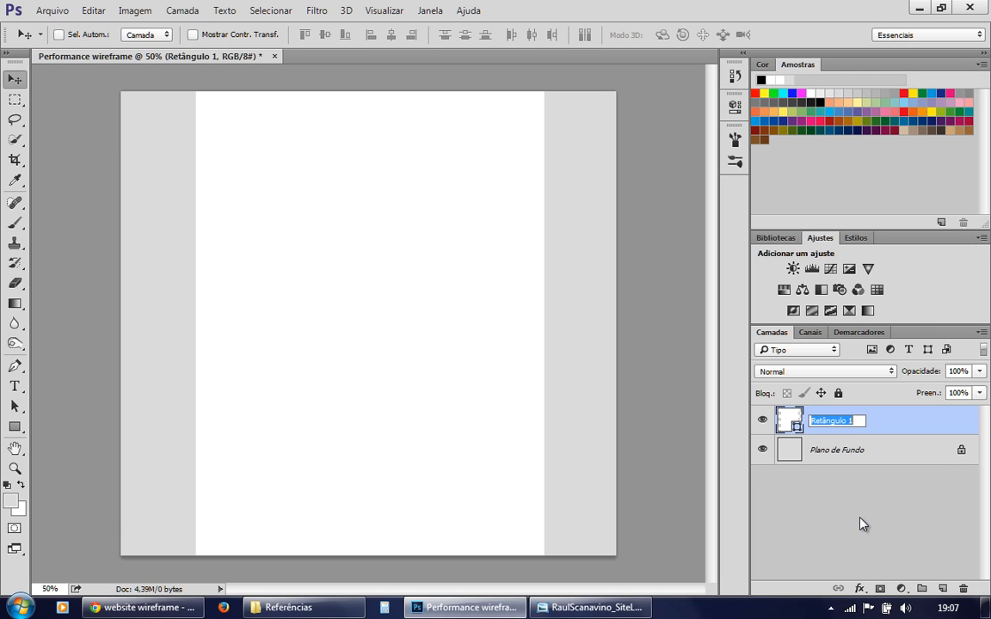
type("container")
key("Return")
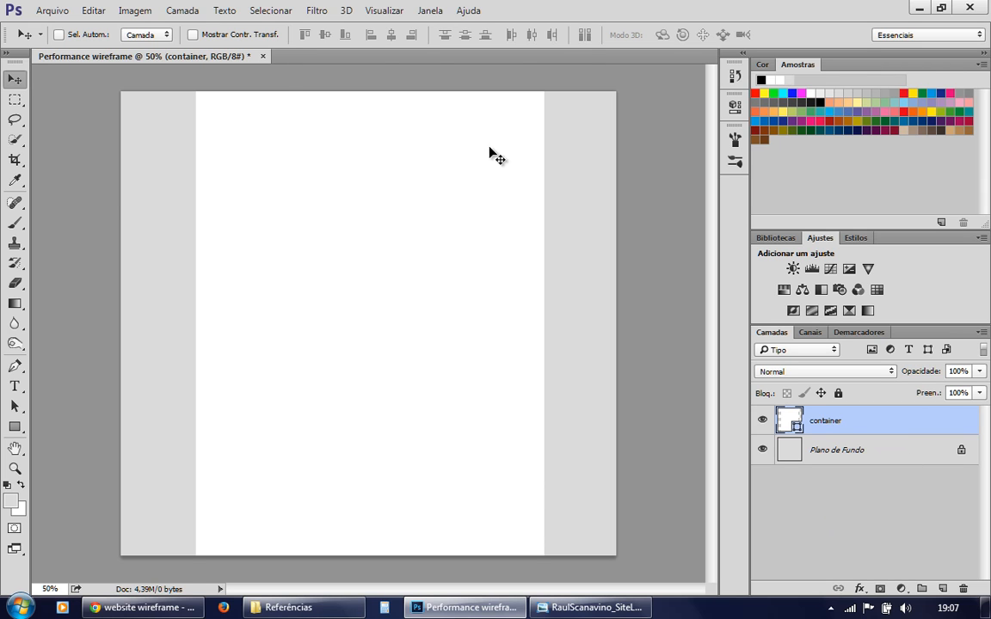
Step: Move the container to the centre of the canvas using the smart guides
left_click_drag(390, 343, 387, 352)
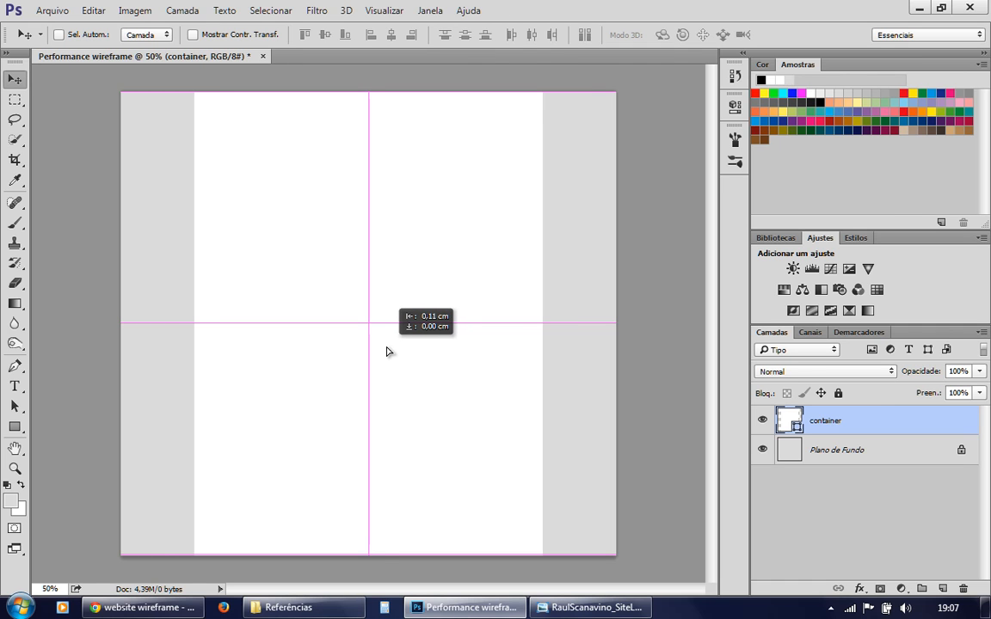
left_click_drag(387, 351, 387, 351)
left_click_drag(388, 351, 388, 350)
Step: Select the whole canvas, align the container to its horizontal centre, and deselect
key("ctrl+a")
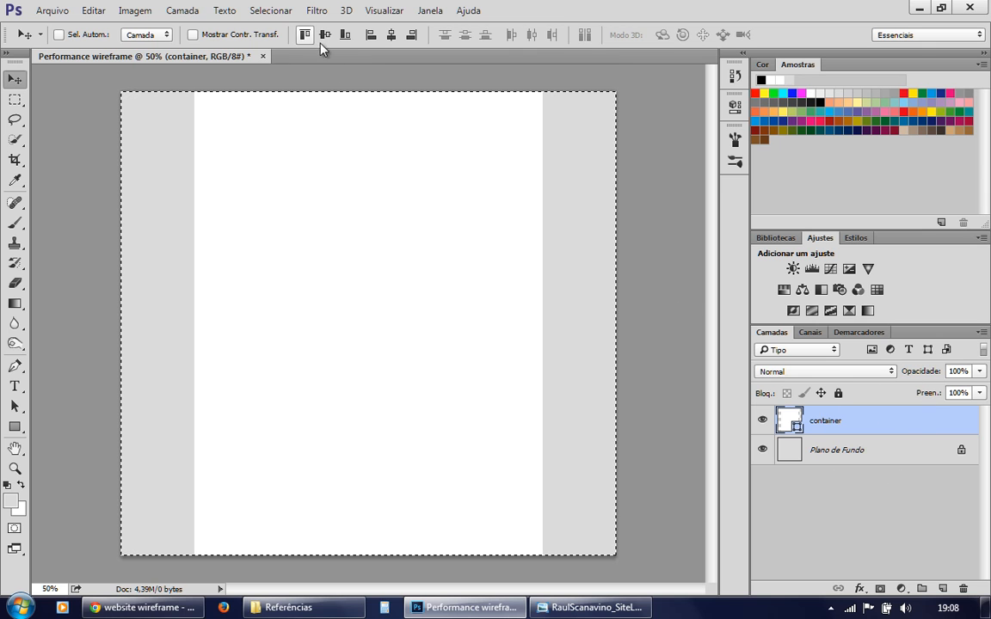
left_click(391, 34)
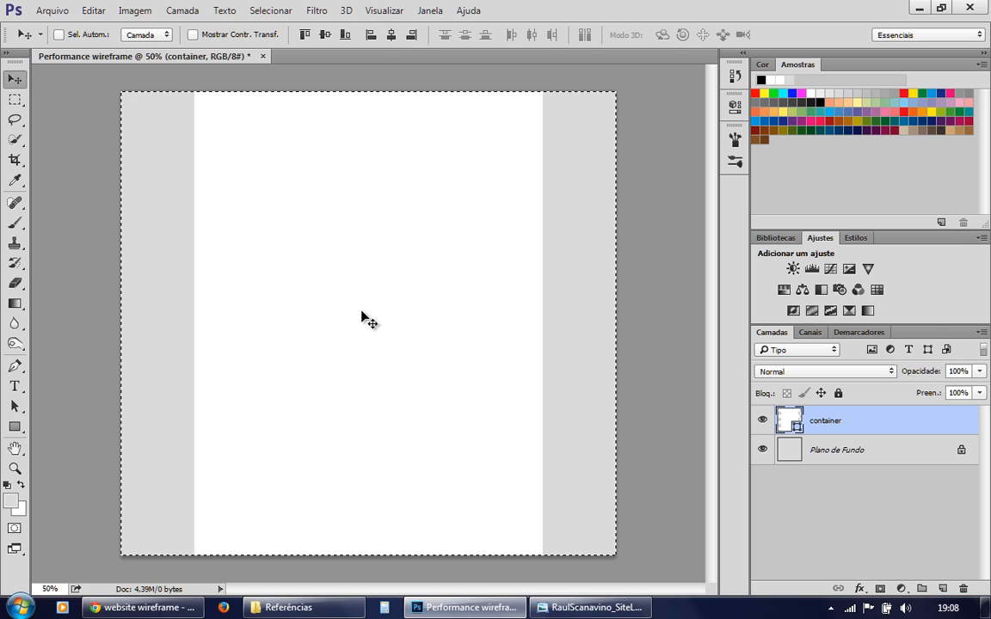
key("ctrl+d")
key("ctrl")
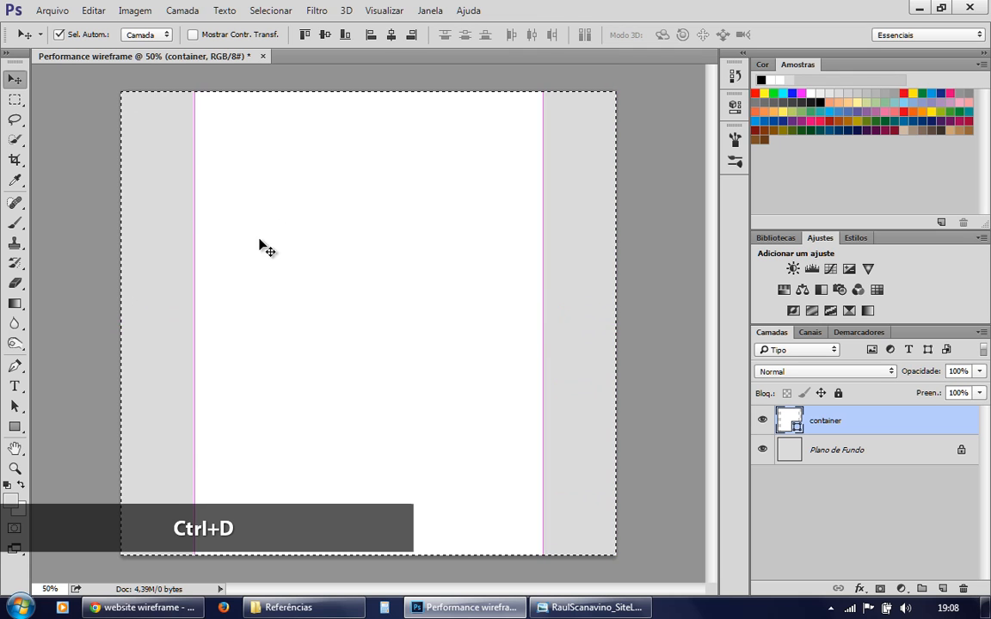
key("ctrl+d")
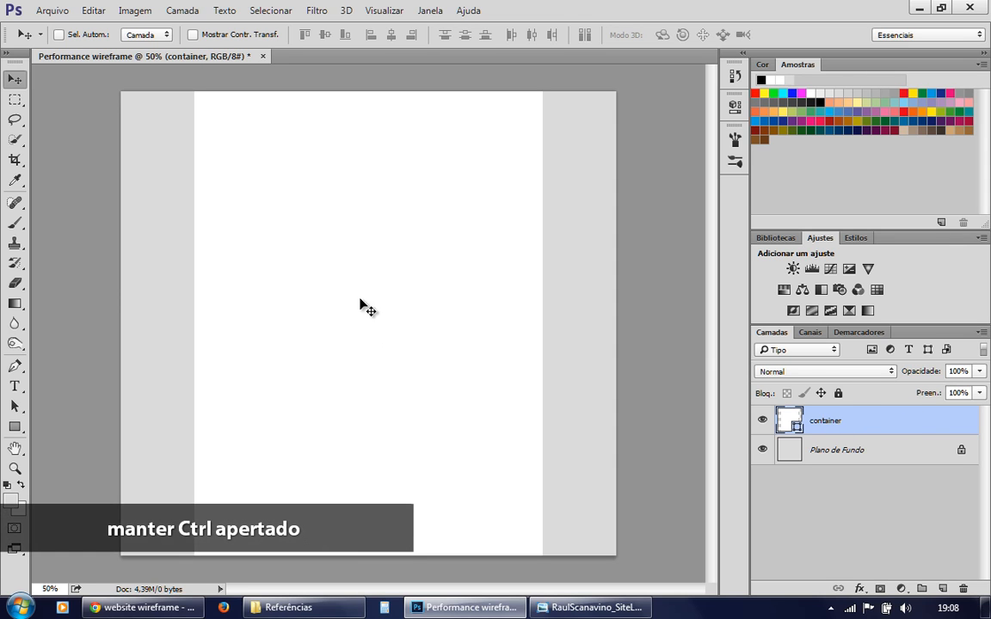
Step: Measure the distances from the container's sides to the canvas edges
key("ctrl")
mouse_move(193, 299)
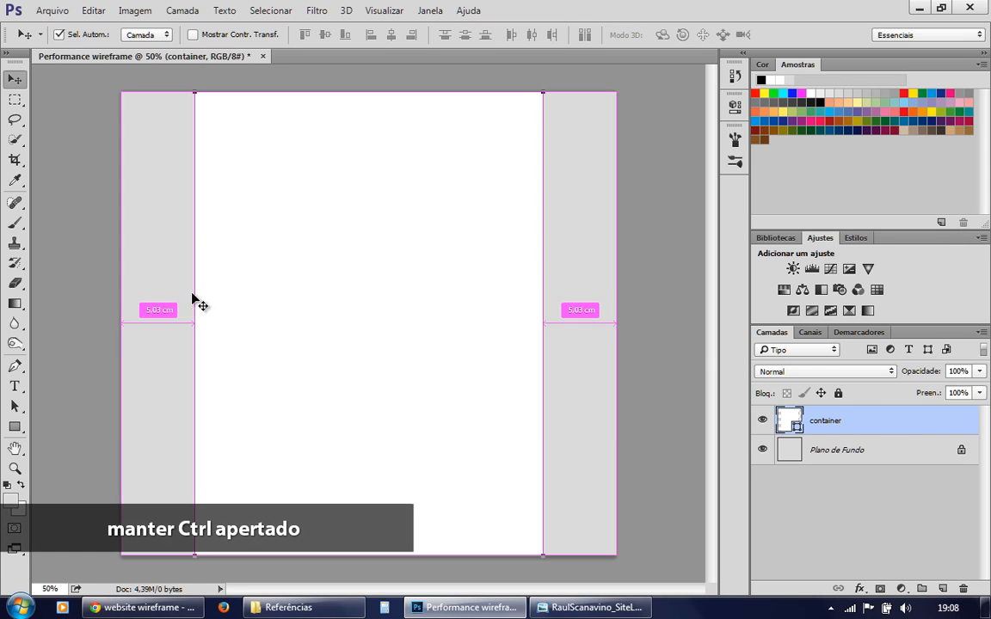
left_click(142, 273, "ctrl")
Step: Show the rulers around the wireframe document
key("ctrl+r")
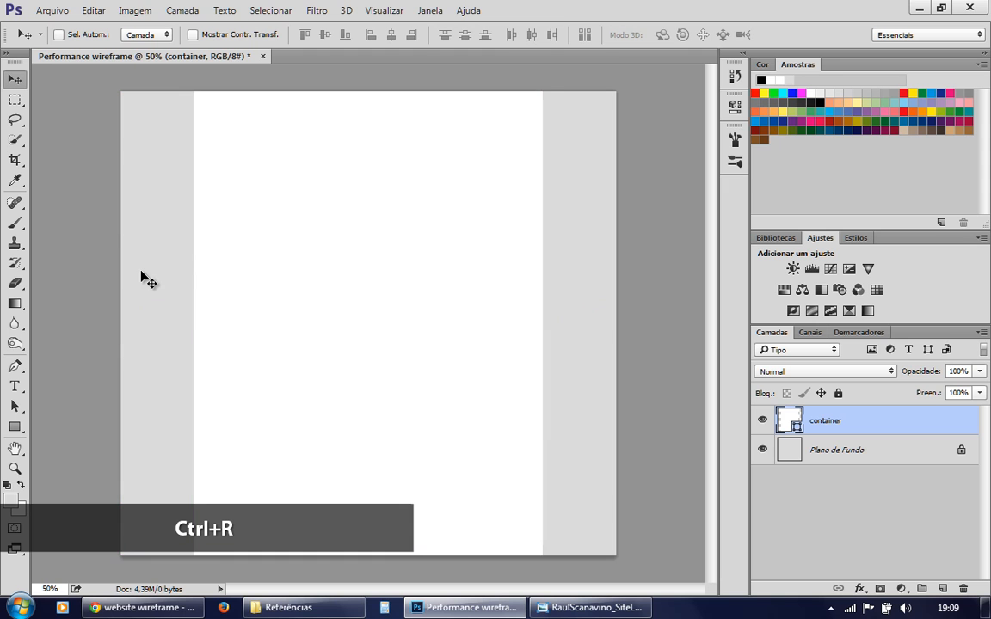
left_click(375, 12)
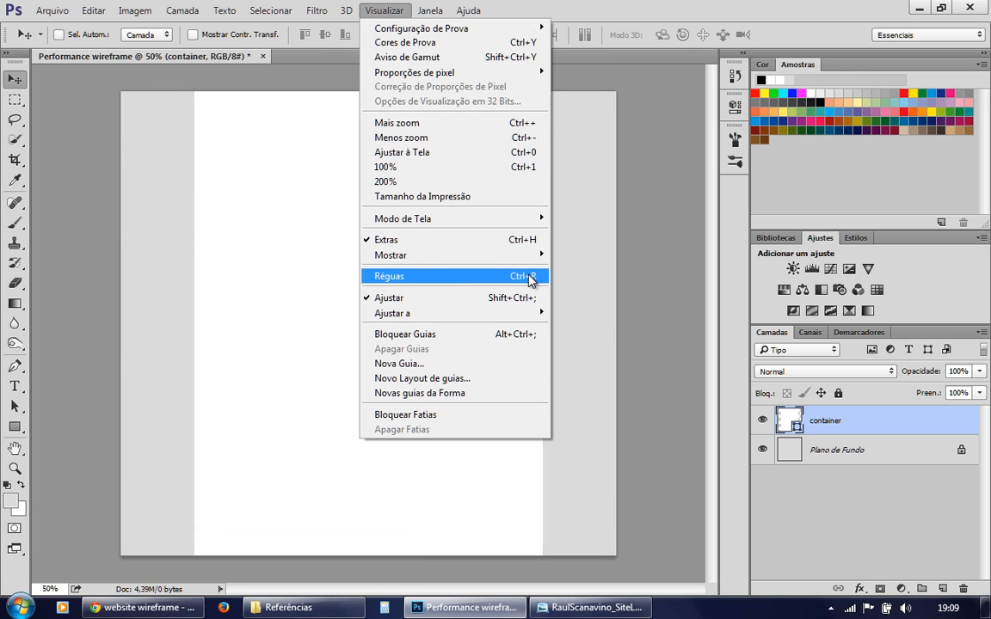
left_click(516, 276)
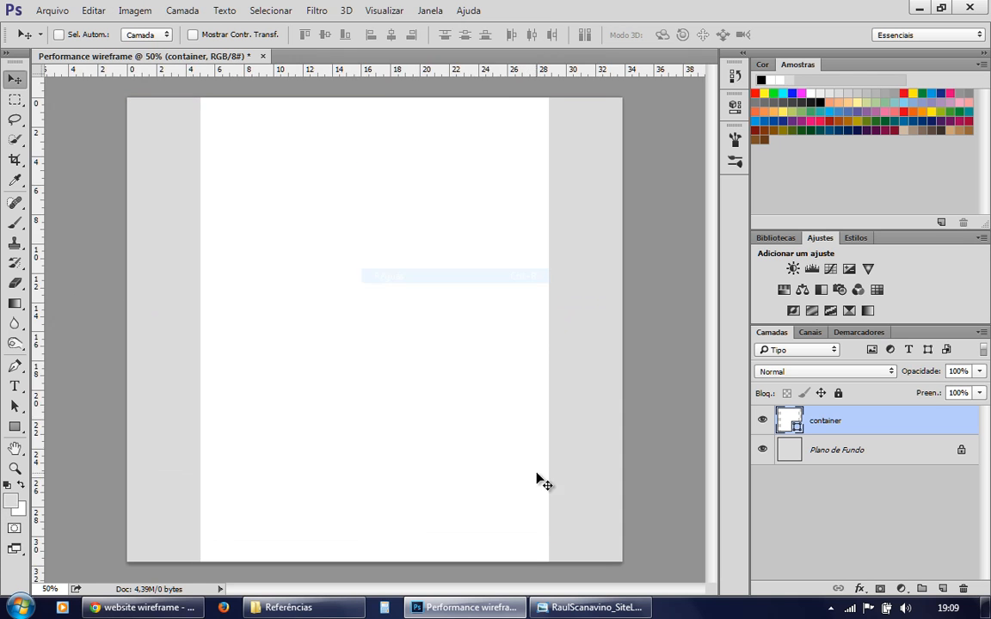
Step: Change the ruler units from centimetres to pixels
left_click(179, 75)
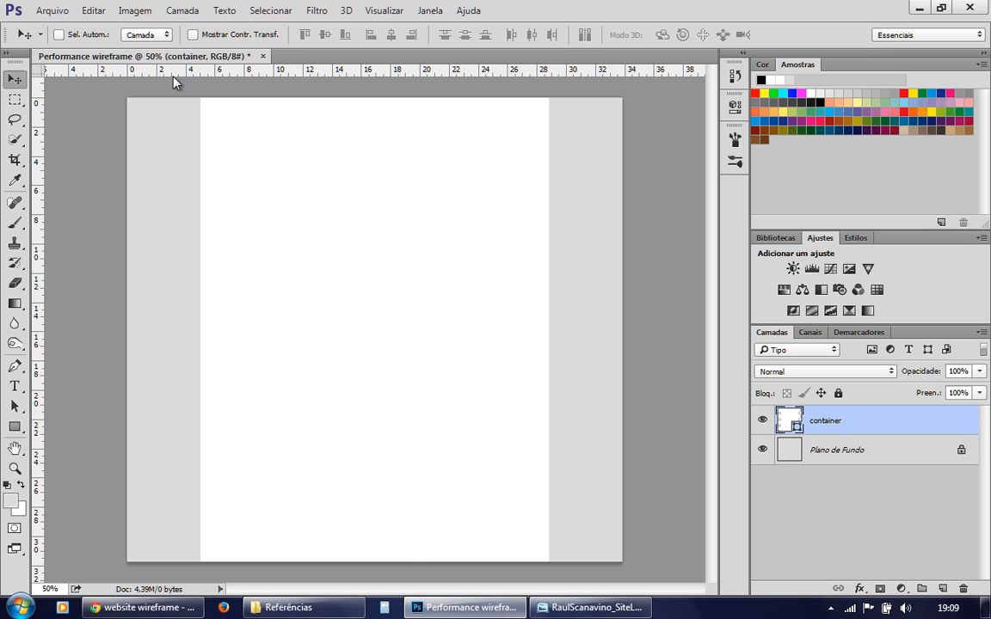
right_click(199, 75)
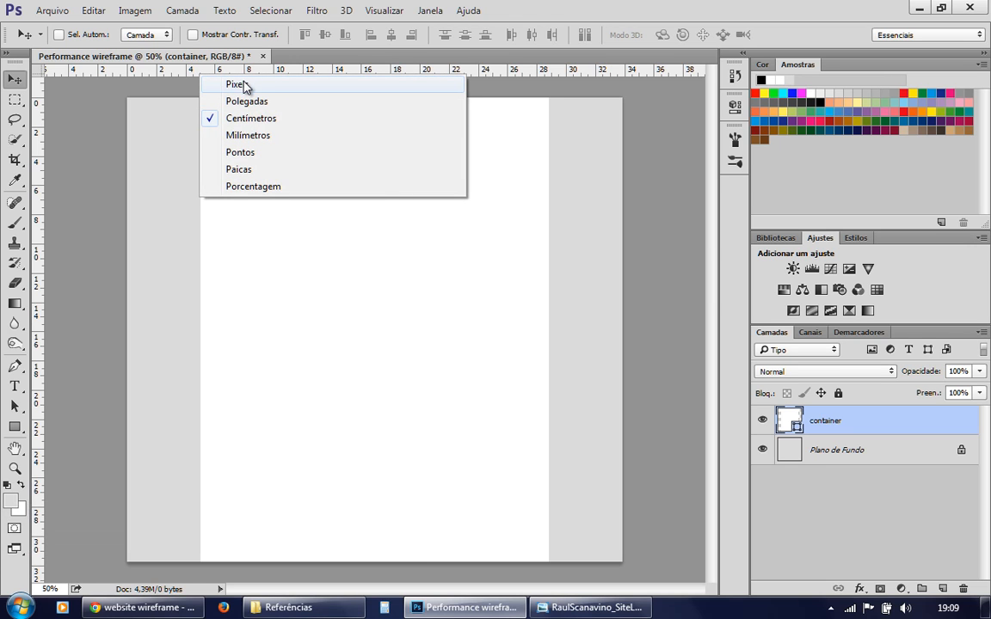
left_click(239, 88)
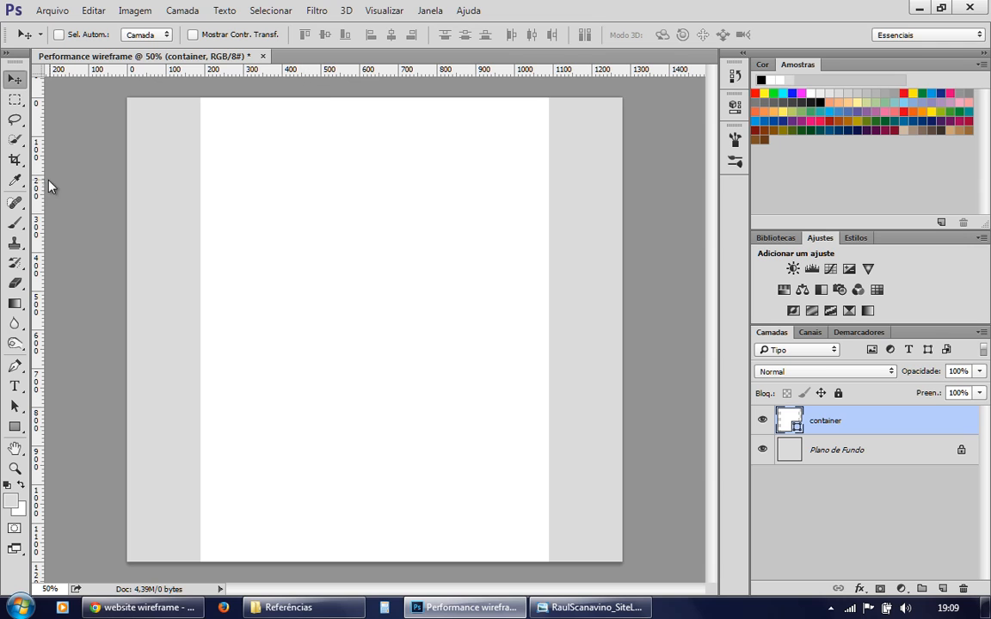
Step: Place a vertical guide at about 400 px and a horizontal guide at about 200 px, and remove both guides
left_click_drag(42, 191, 281, 192)
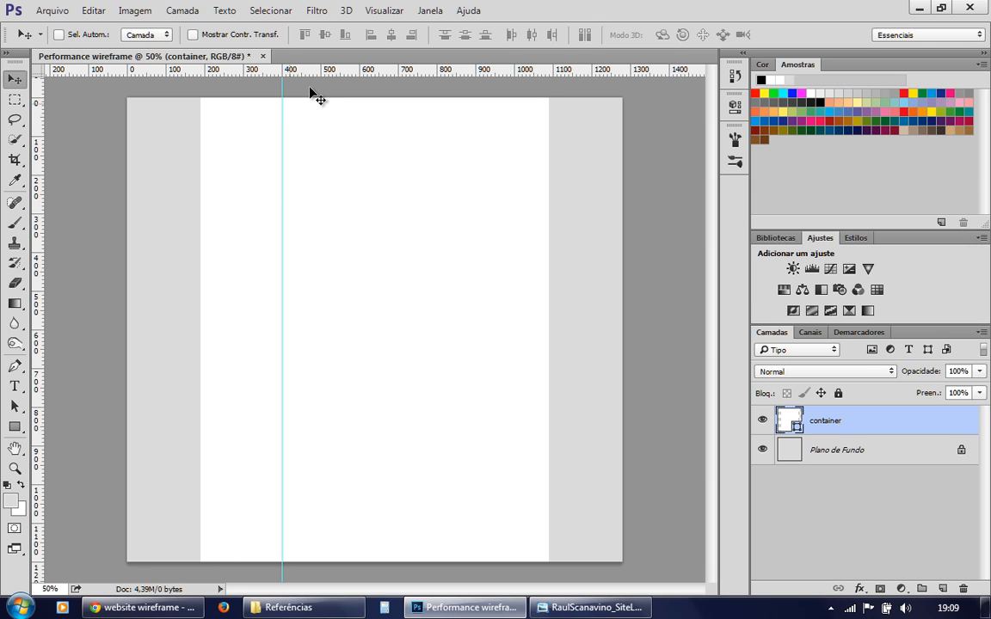
left_click_drag(317, 69, 305, 173)
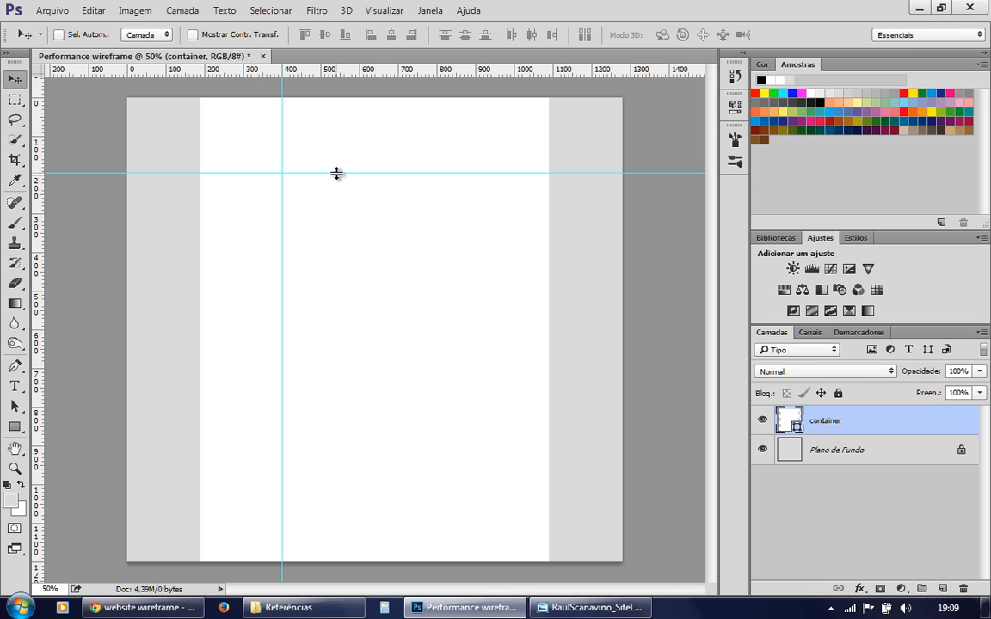
left_click_drag(337, 174, 344, 65)
left_click_drag(283, 90, 35, 90)
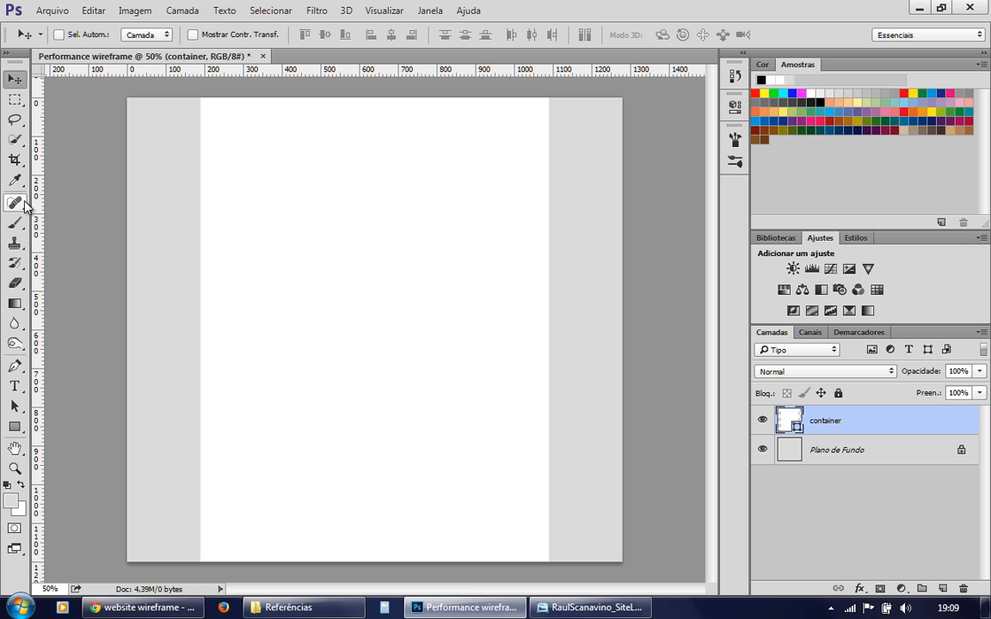
Step: Hide the rulers and measure the distances from the container's sides to the canvas edges
key("ctrl+r")
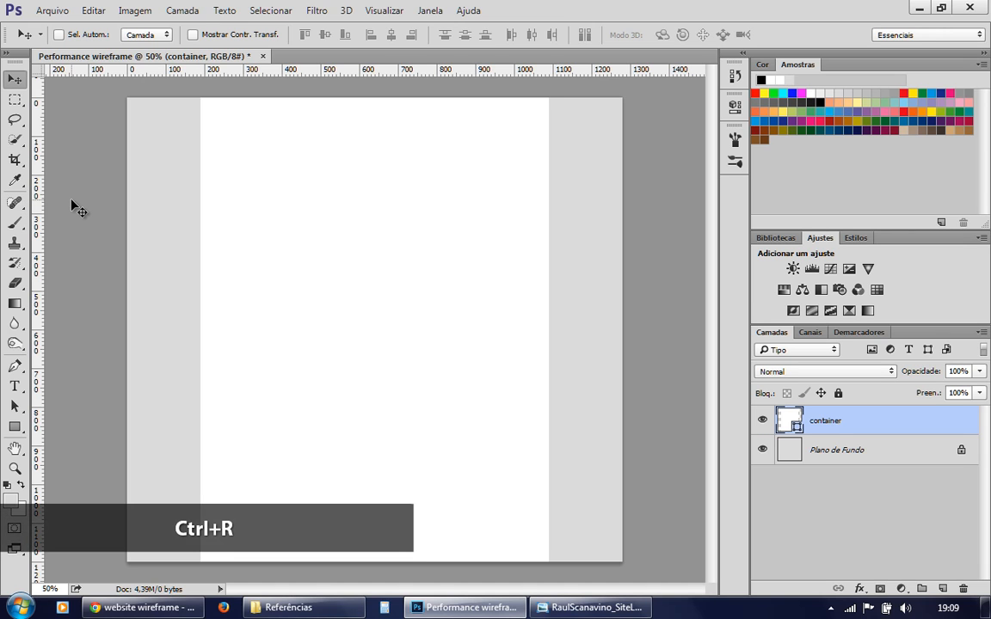
key("ctrl+r")
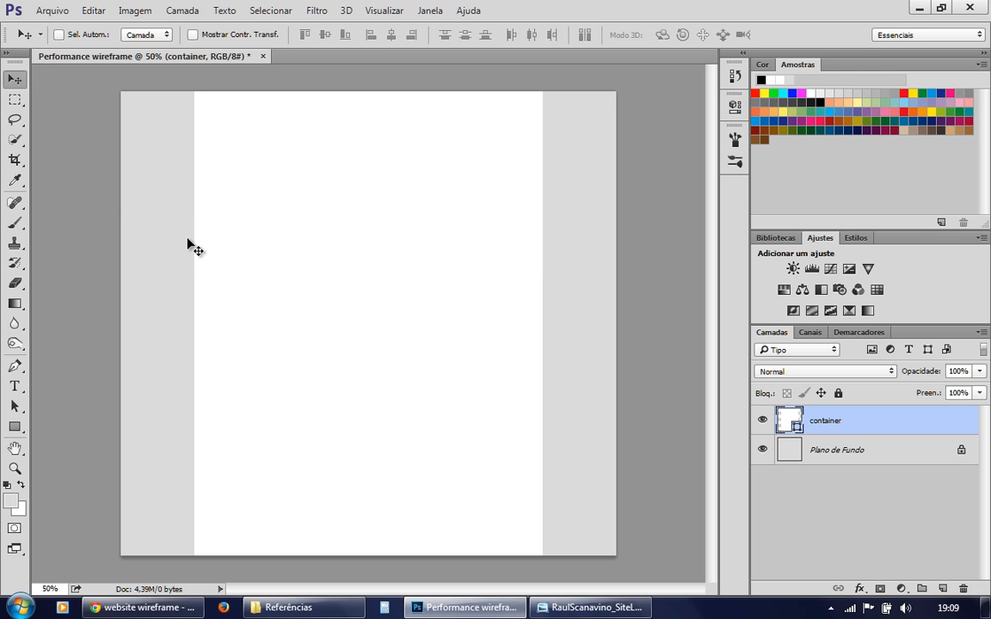
key("ctrl")
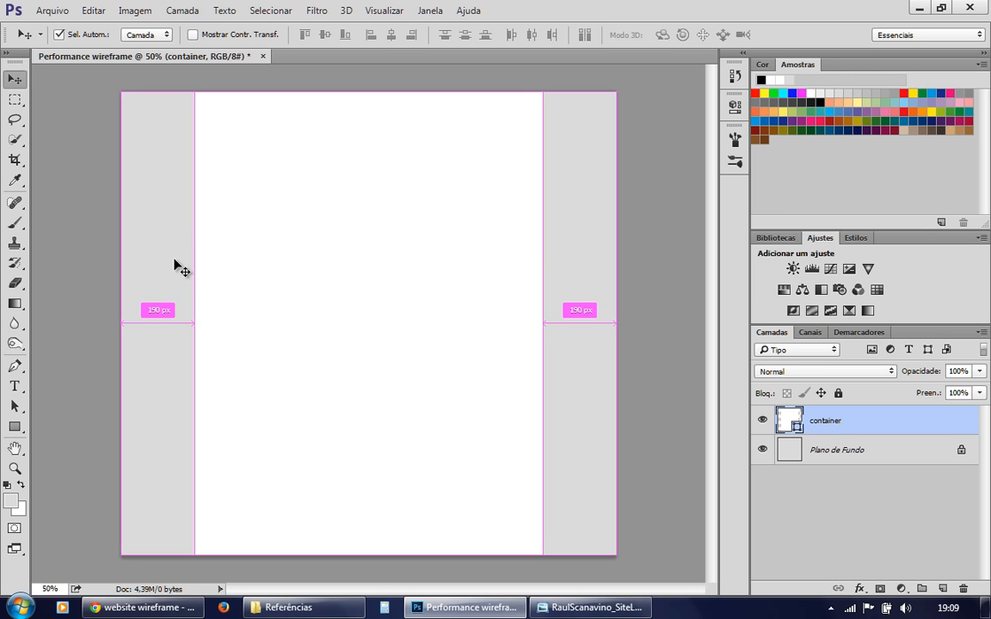